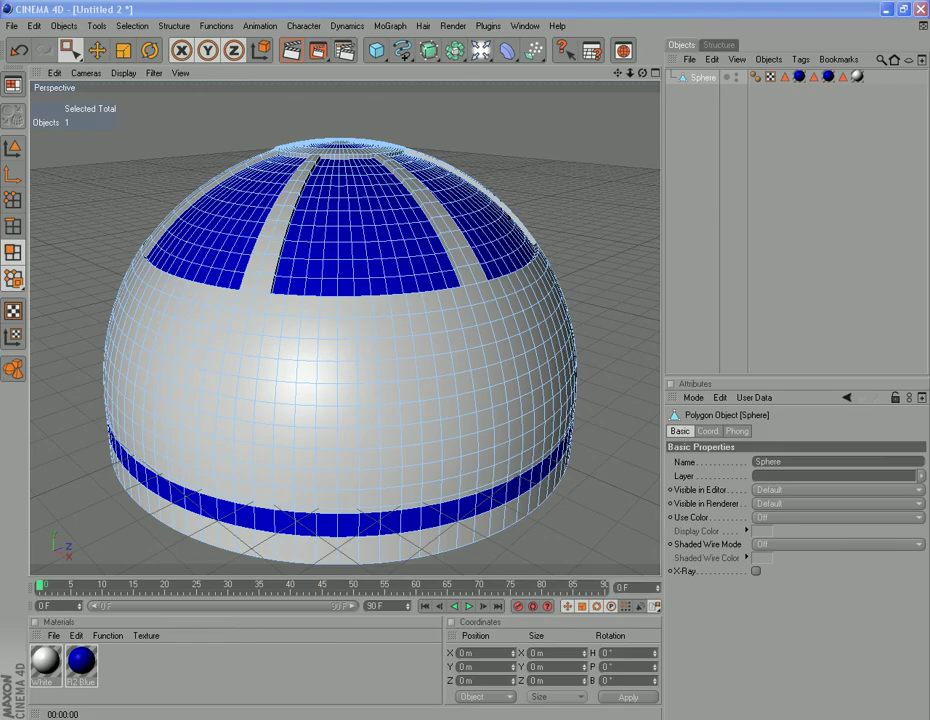
- Check the r2d2 projector.jpg reference photo for the projector's shape and position on the dome
click(257, 719)
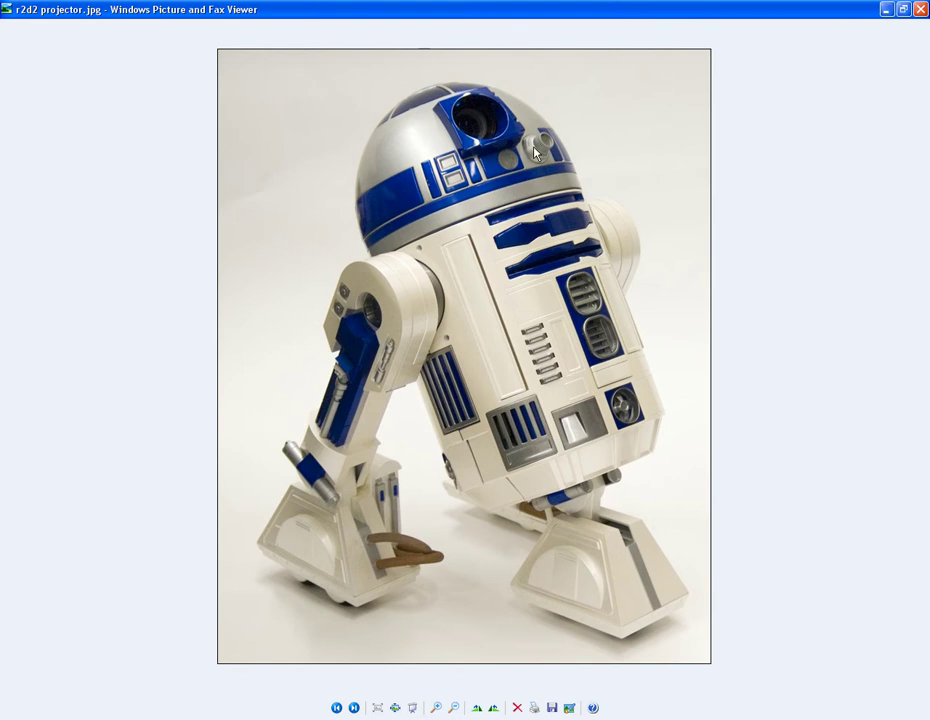
click(178, 718)
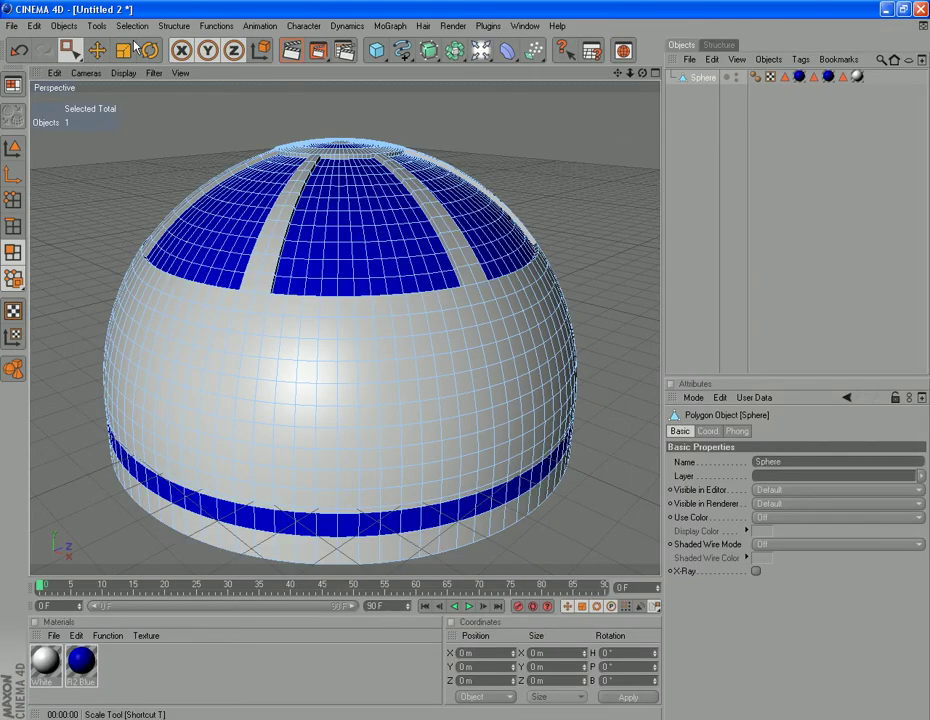
- Add a Cube primitive and move it out and up against the side of the dome
click(74, 26)
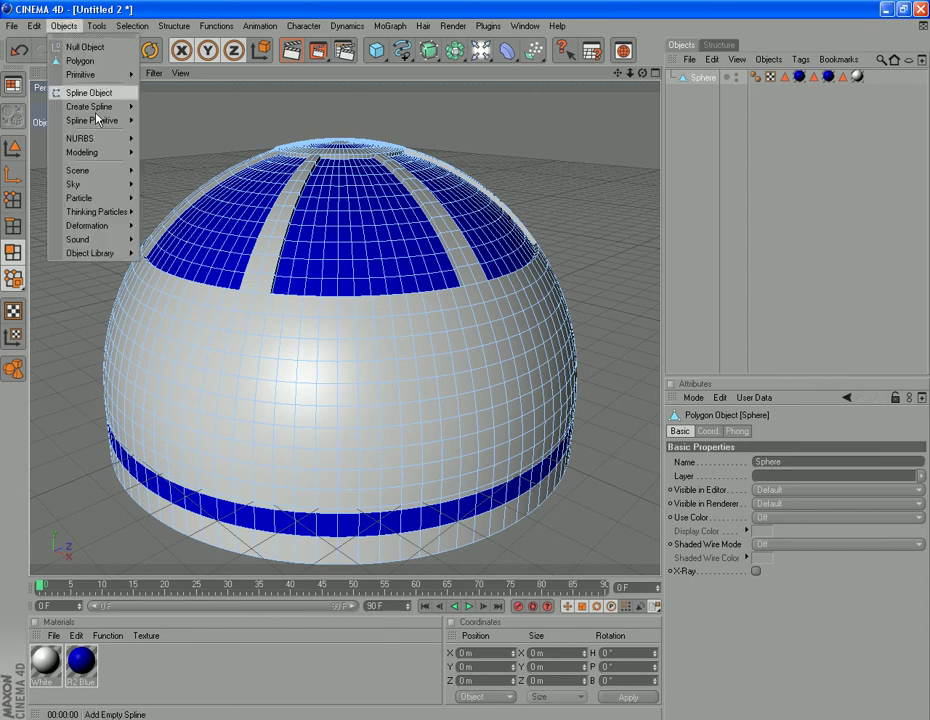
mouse_move(90, 74)
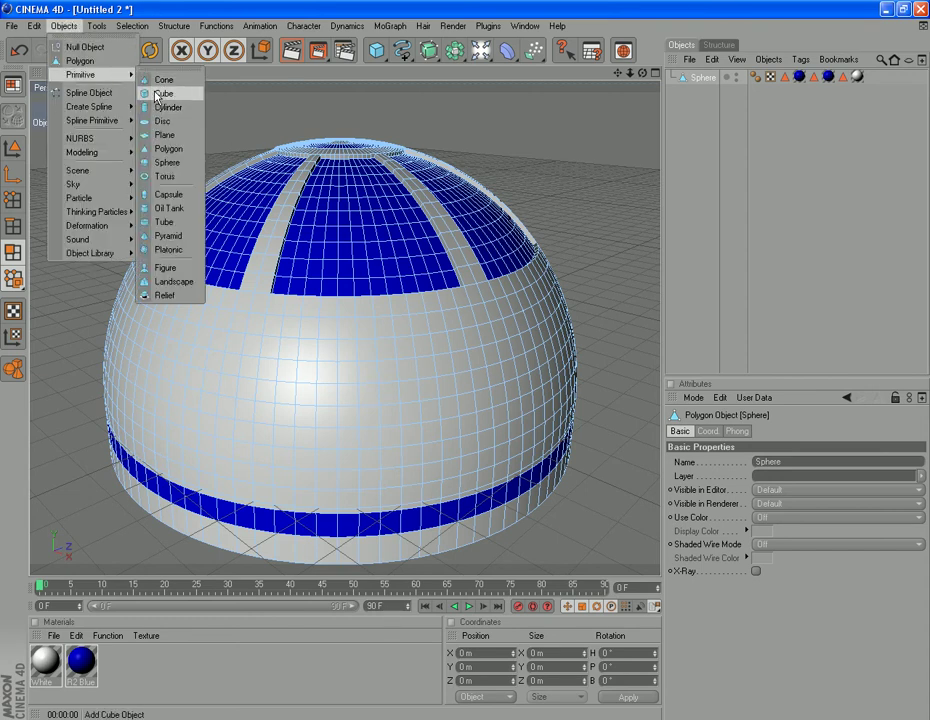
click(158, 93)
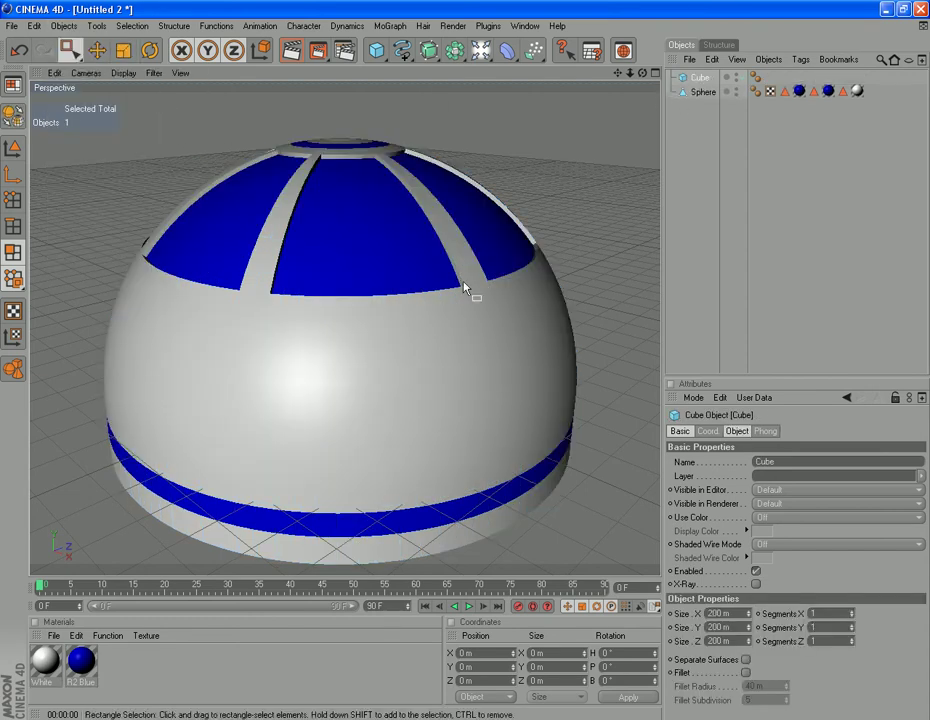
click(97, 49)
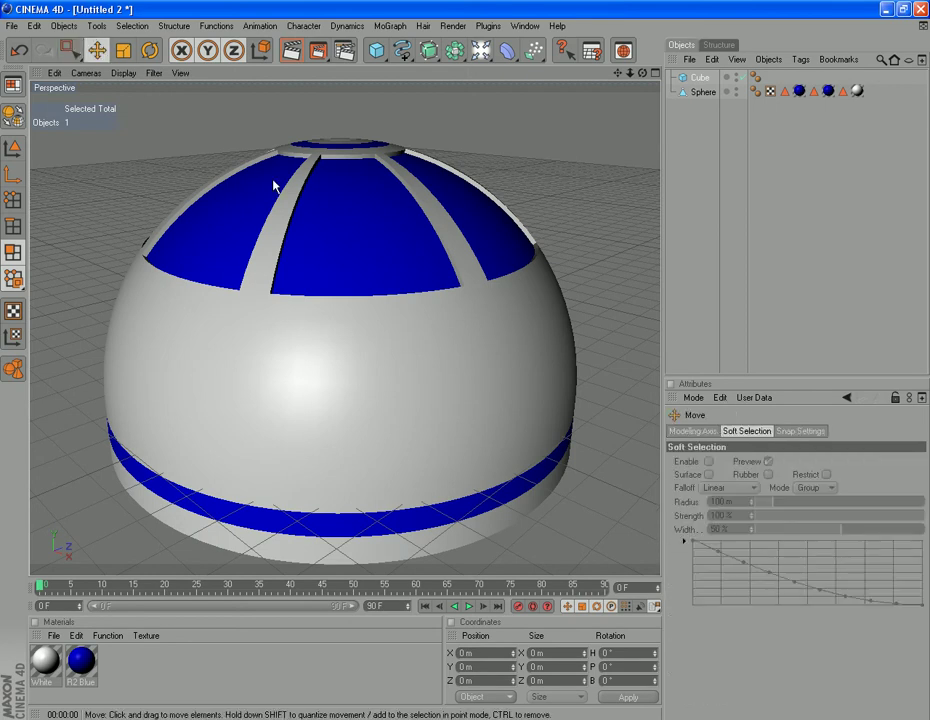
drag(409, 399, 637, 525)
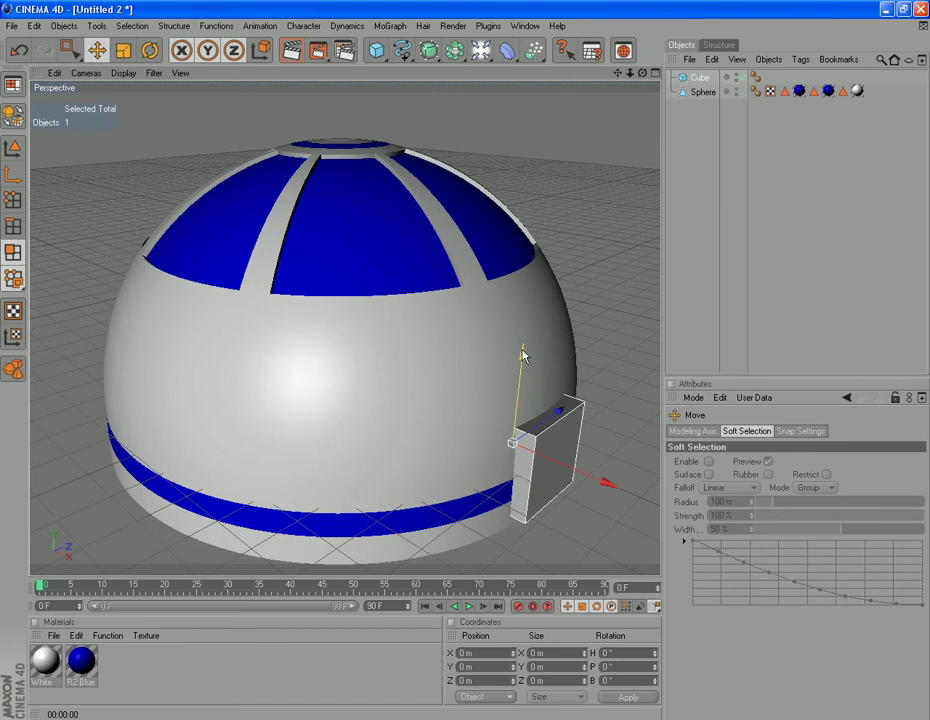
drag(525, 355, 504, 255)
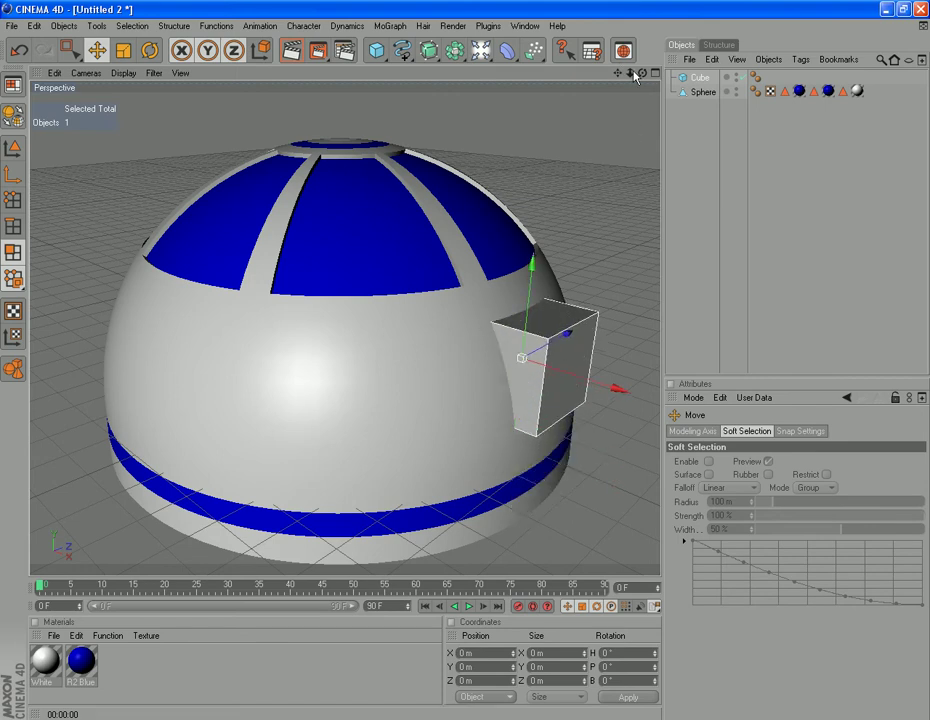
- Try tilting and shifting the cube to fit the dome's curved side, and delete it after inspecting the fit
drag(635, 77, 657, 420)
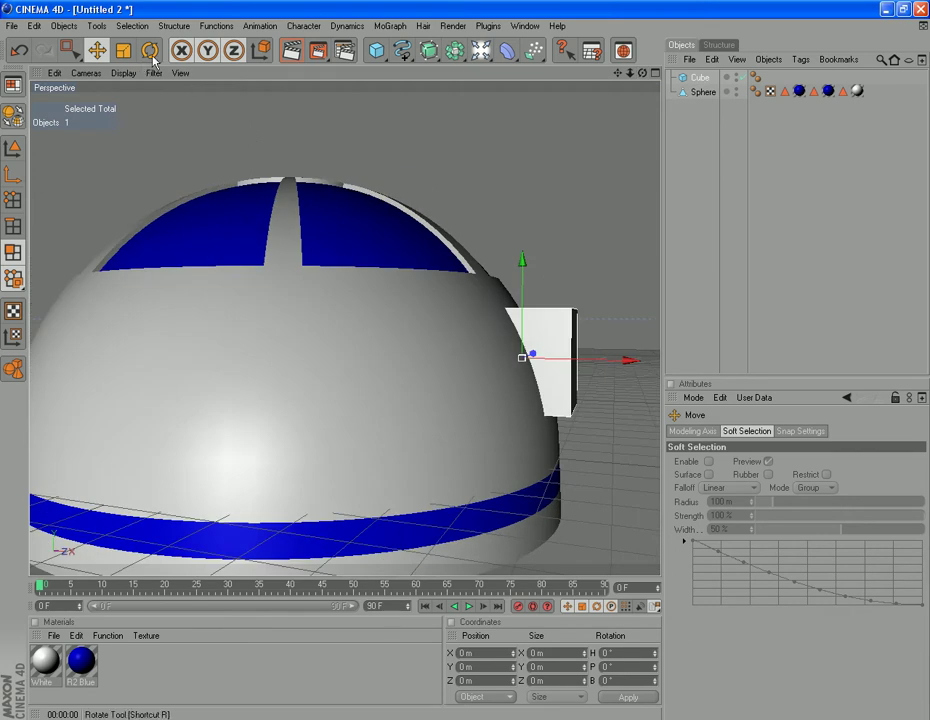
click(149, 50)
drag(490, 316, 469, 332)
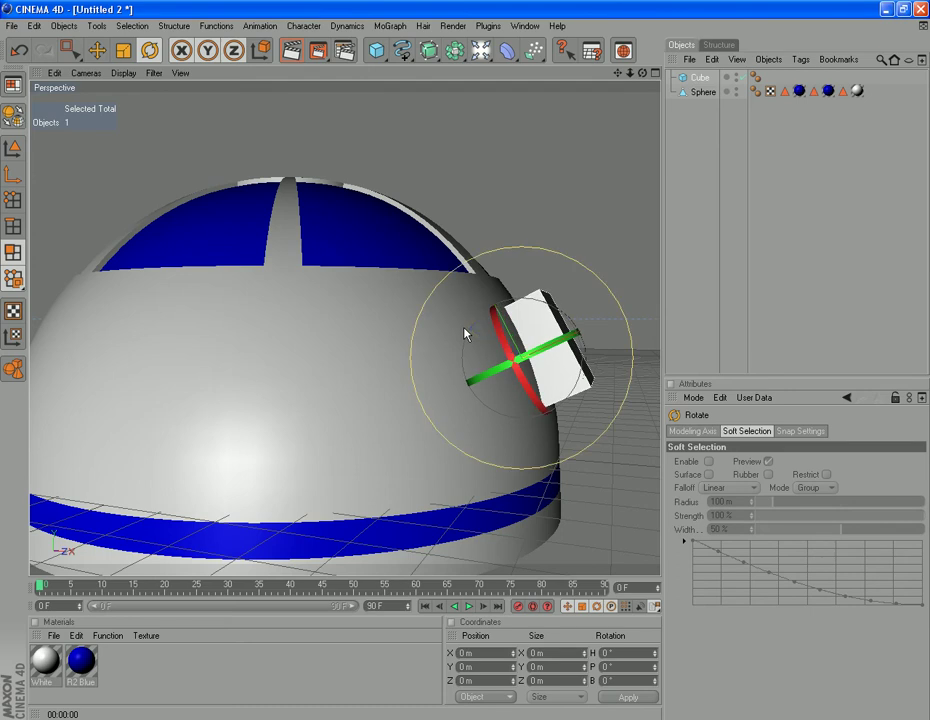
click(97, 50)
drag(571, 324, 586, 318)
scroll(565, 469, up, 4)
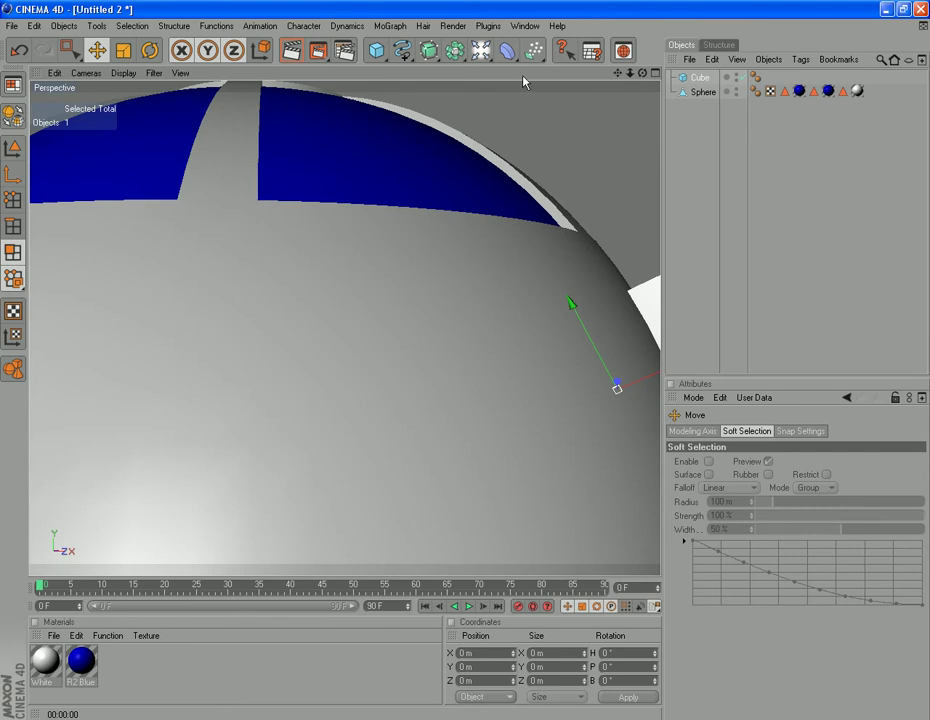
drag(616, 77, 415, 401)
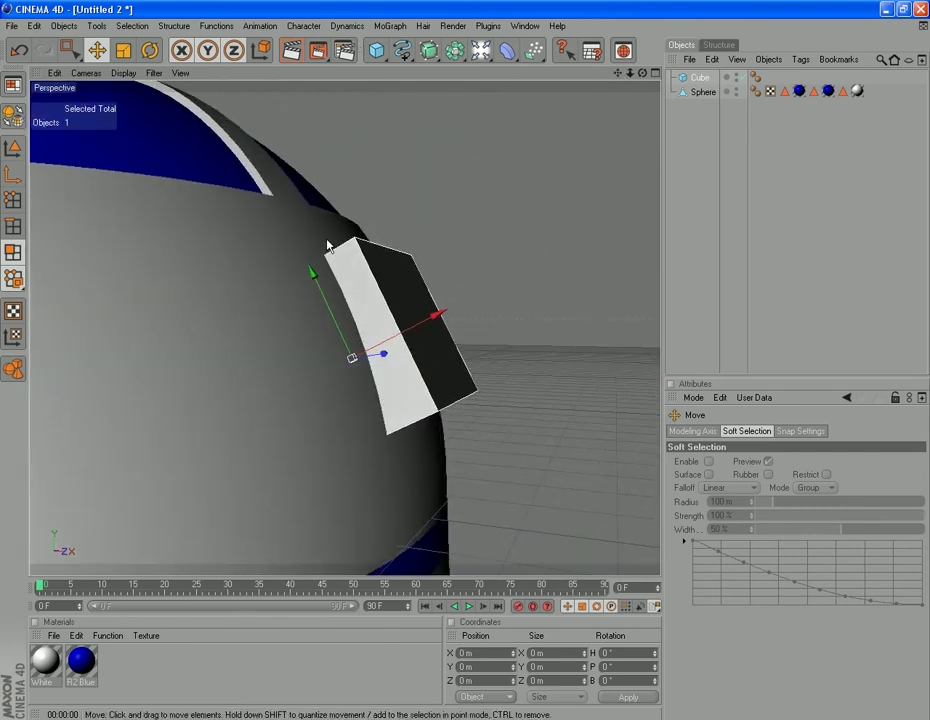
click(694, 78)
key(Delete)
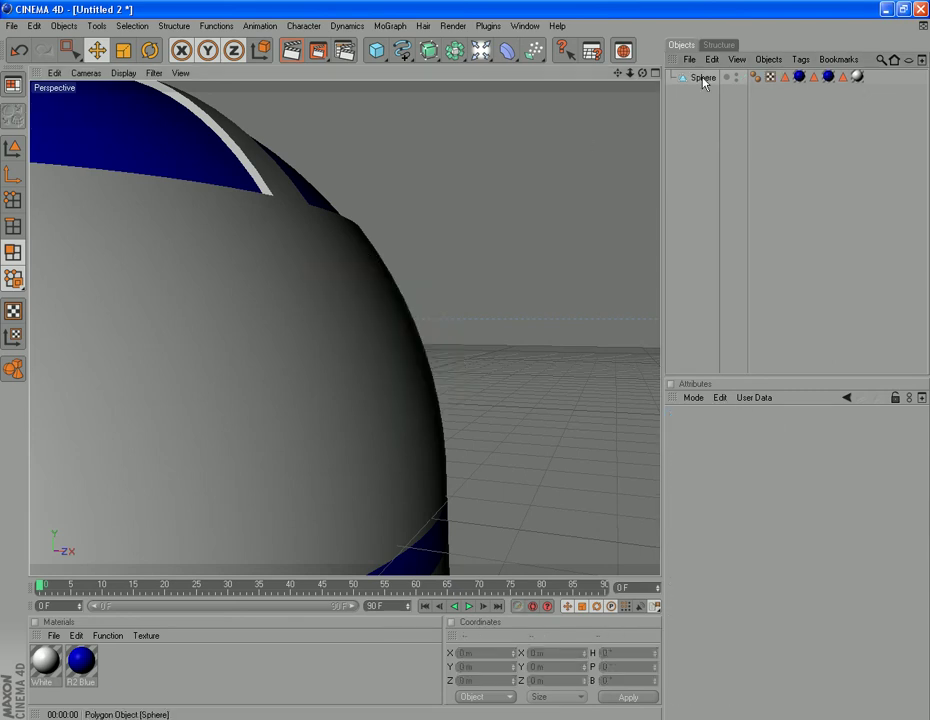
- Duplicate the dome's Sphere object
click(703, 78)
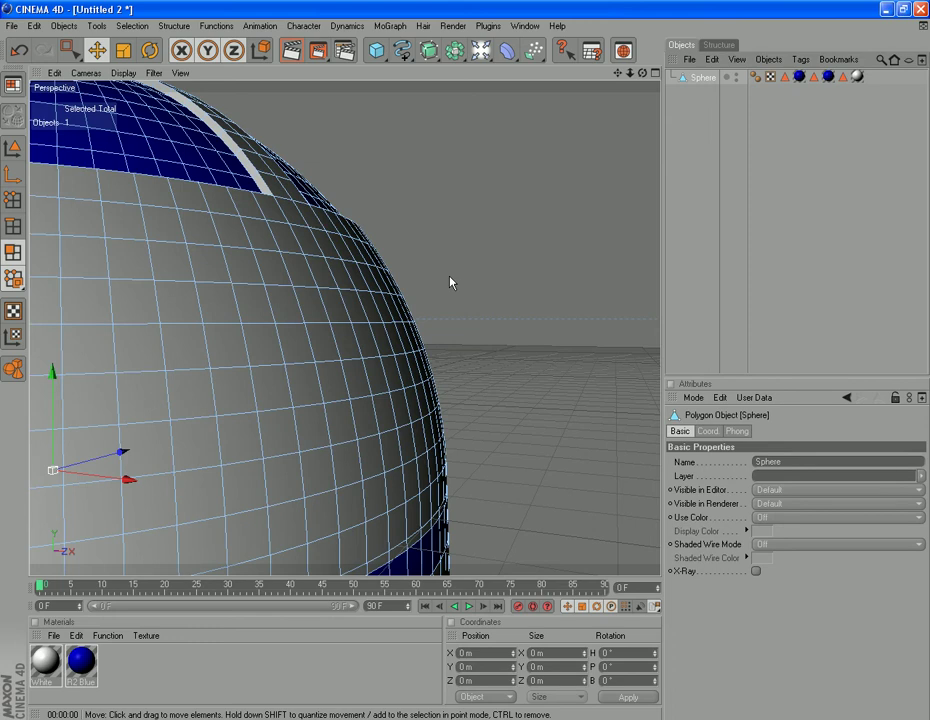
key(ctrl+c)
key(ctrl+v)
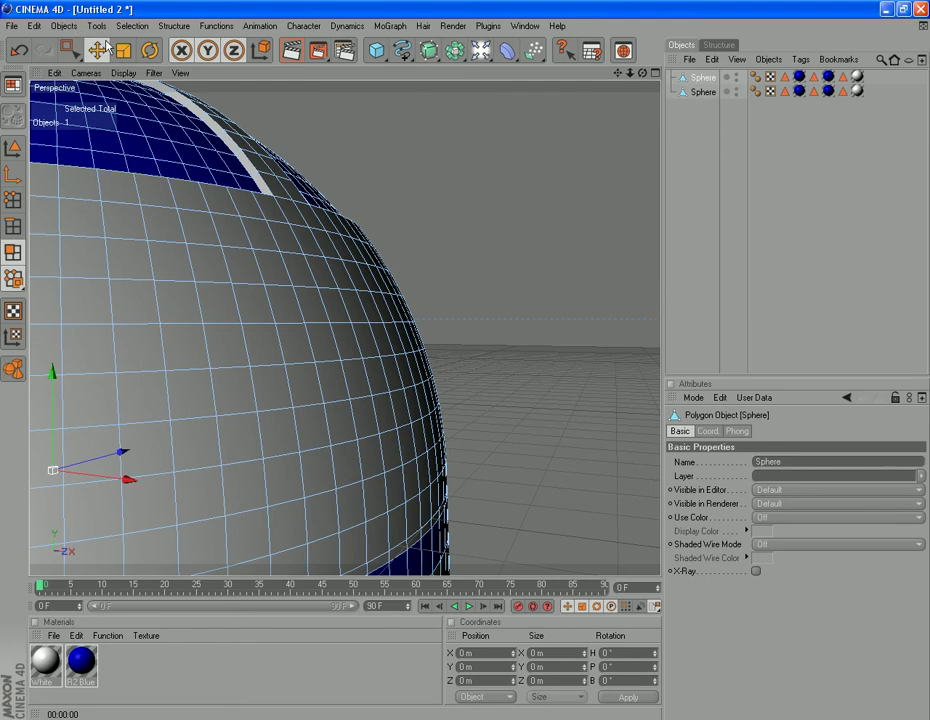
- Add a null object and rename it Backups
click(64, 26)
click(68, 44)
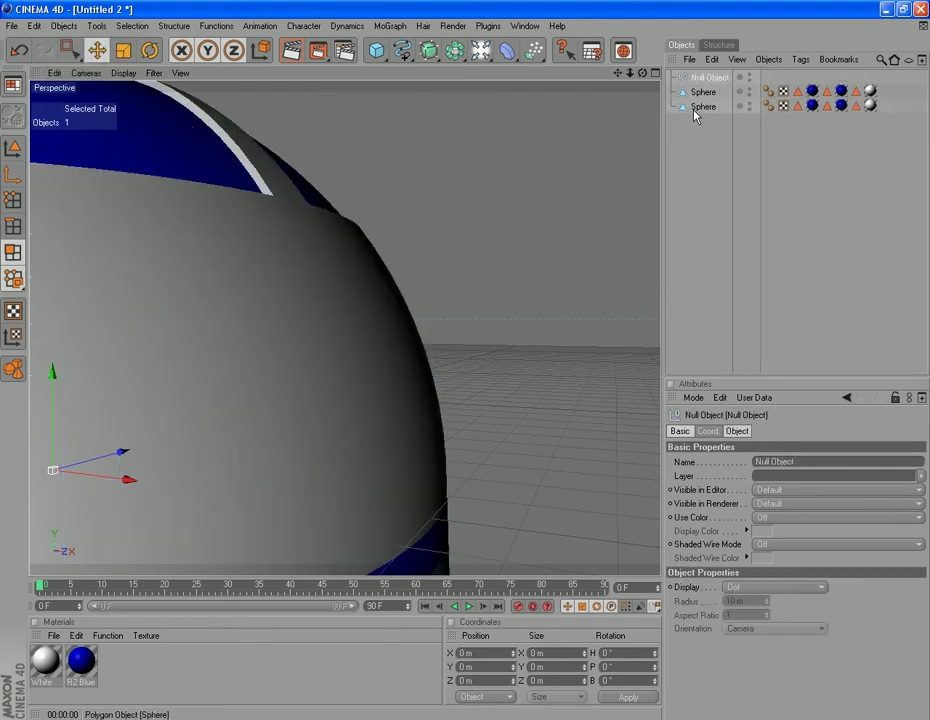
double_click(712, 78)
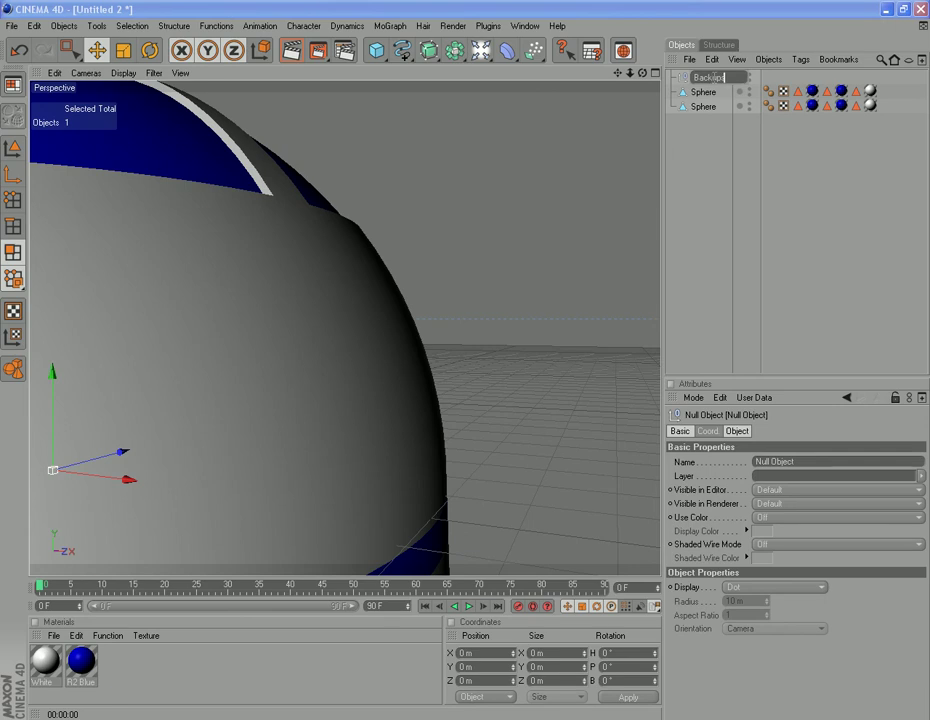
text(Backups)
key(Return)
- Nest one Sphere copy inside a hidden Backups null and place the other Sphere above the collapsed group
drag(710, 108, 705, 82)
click(744, 78)
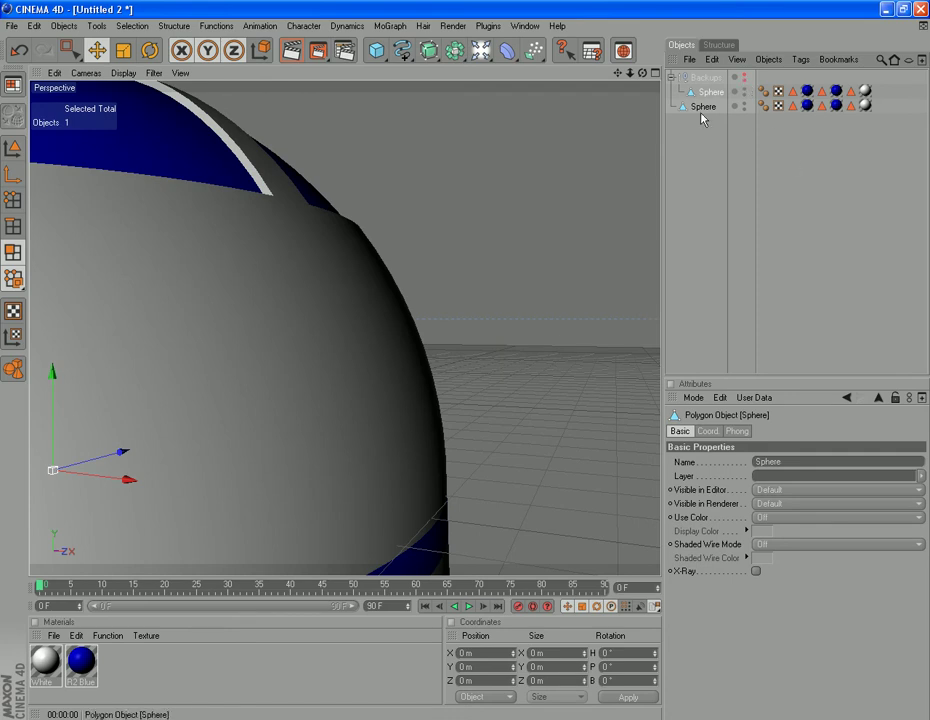
drag(700, 107, 705, 72)
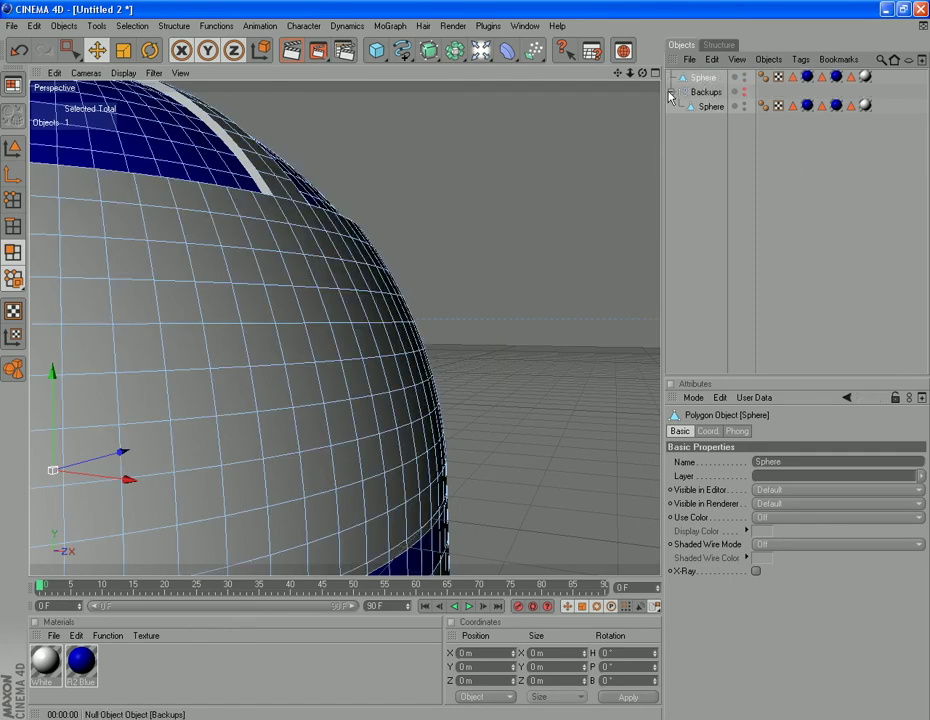
click(677, 93)
click(672, 92)
- Select the working Sphere and switch the viewport to the Front camera
scroll(484, 232, down, 3)
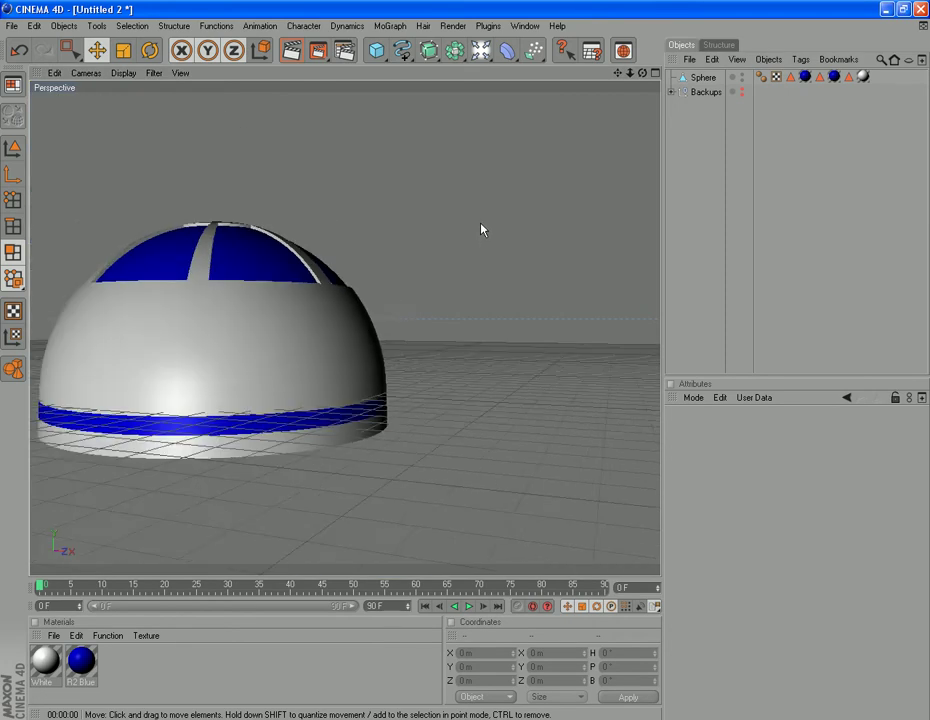
scroll(484, 232, up, 4)
click(700, 77)
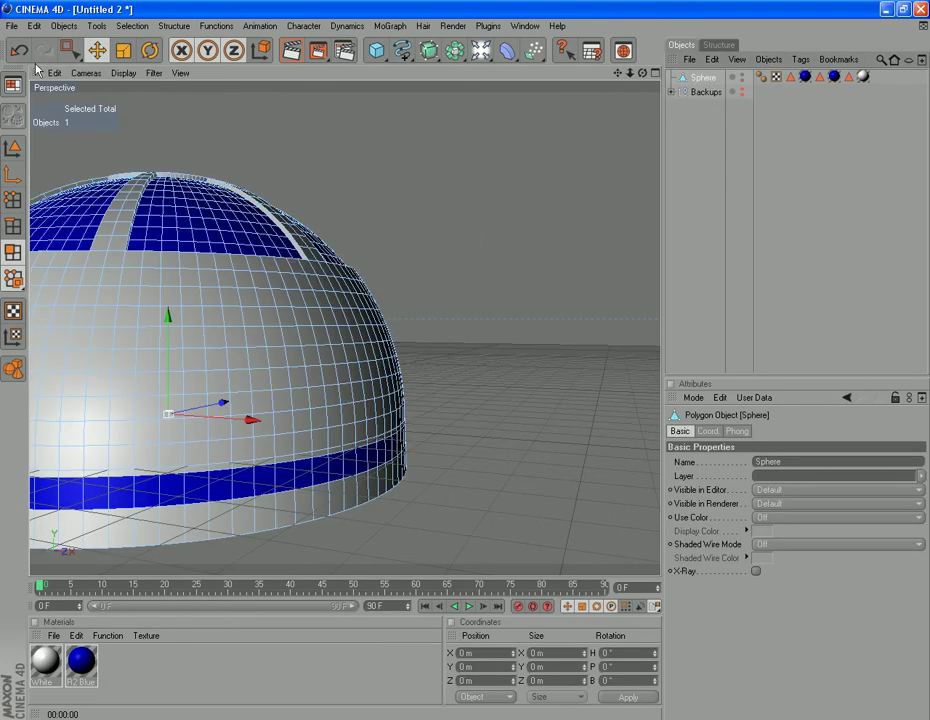
click(90, 74)
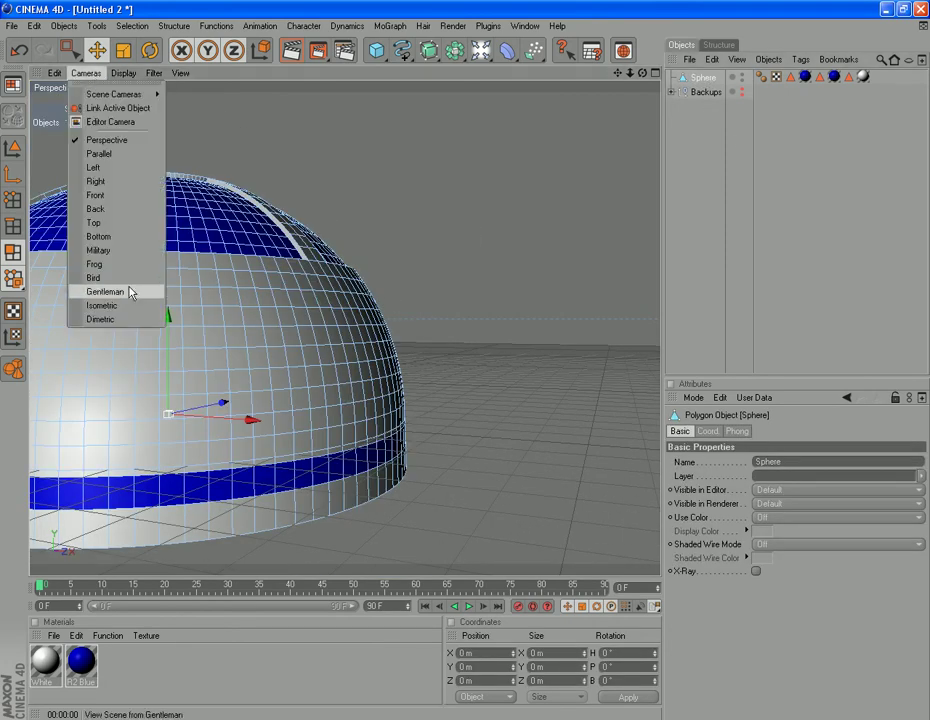
click(129, 195)
drag(616, 77, 614, 194)
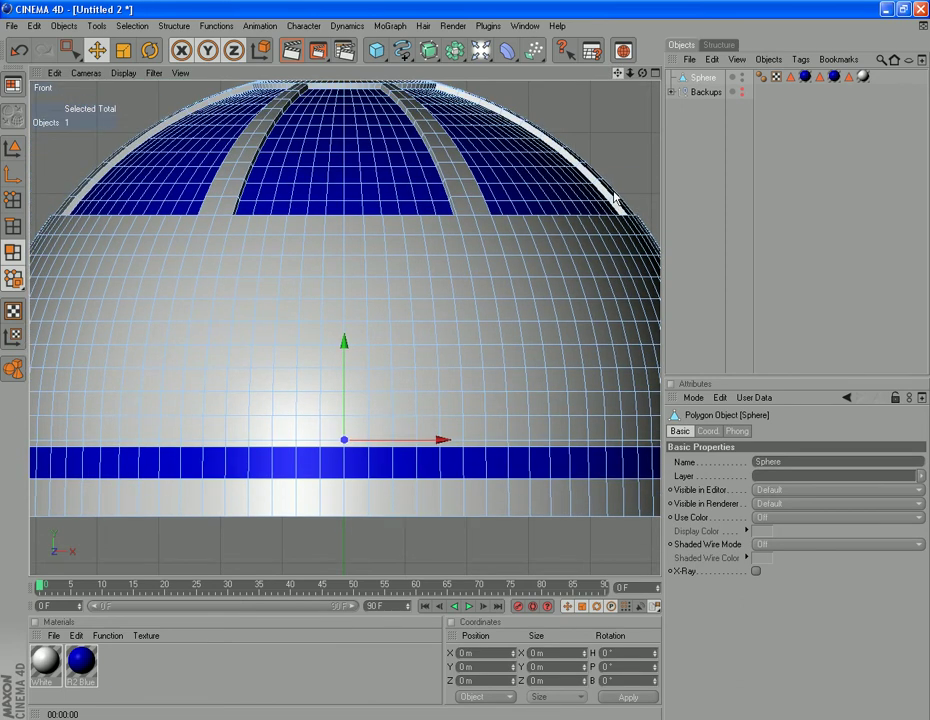
scroll(498, 415, up, 3)
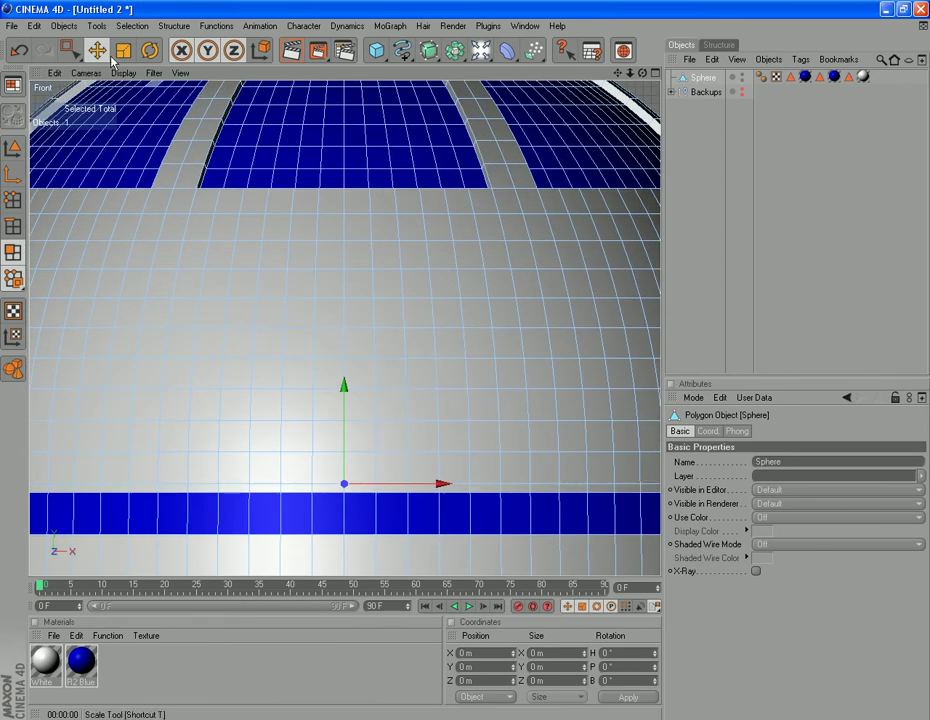
- Select a centred 6 by 6 block of polygons on the white area above the lower blue band with Live Selection
drag(68, 50, 90, 64)
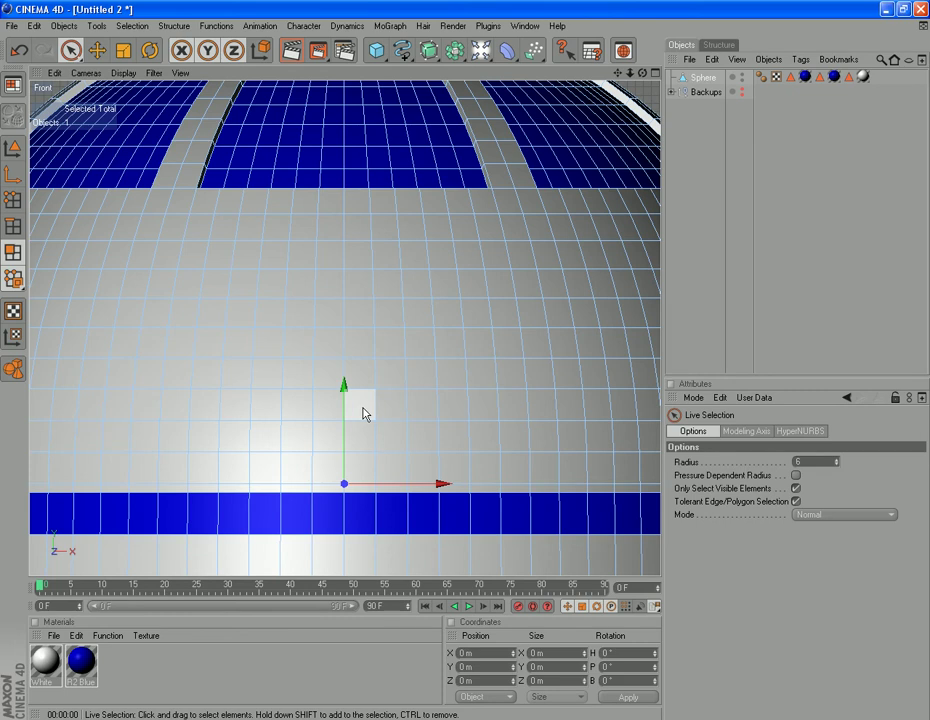
drag(365, 414, 415, 405)
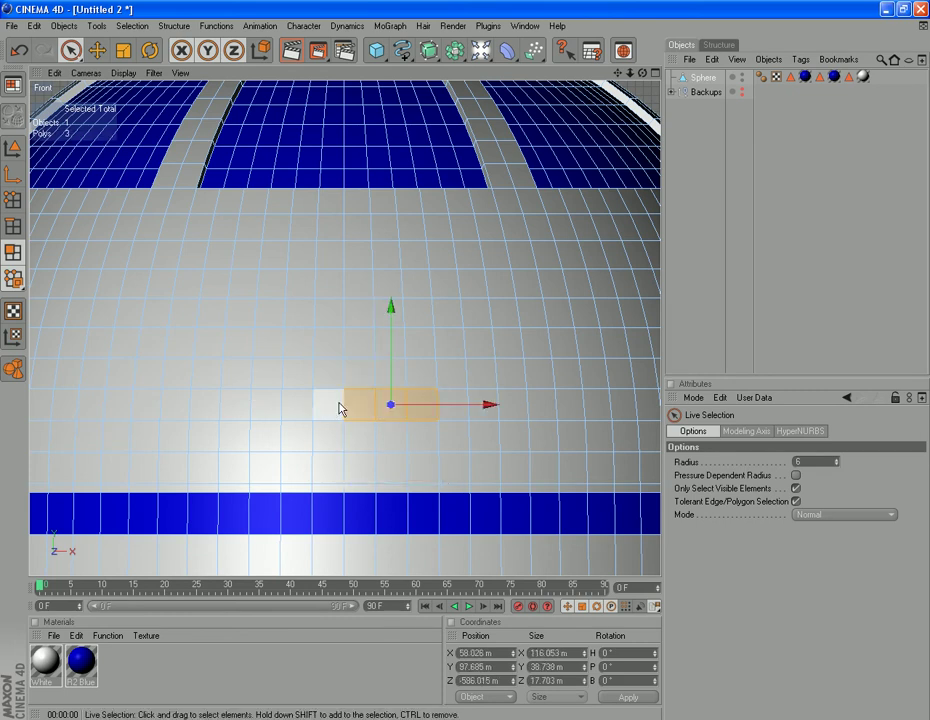
mouse_move(333, 408)
mouse_down()
mouse_move(282, 409)
mouse_move(272, 399)
mouse_move(262, 343)
mouse_move(270, 262)
mouse_up()
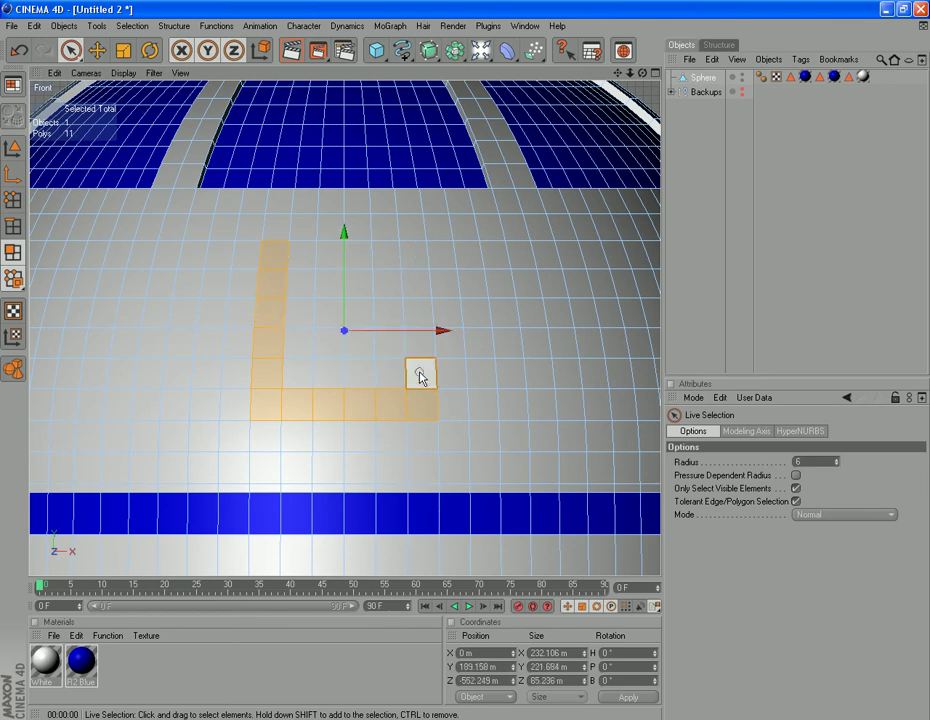
drag(421, 376, 416, 252)
mouse_move(313, 267)
mouse_down()
mouse_move(392, 262)
mouse_move(386, 376)
mouse_move(311, 357)
mouse_move(324, 293)
mouse_move(358, 333)
mouse_move(308, 306)
mouse_up()
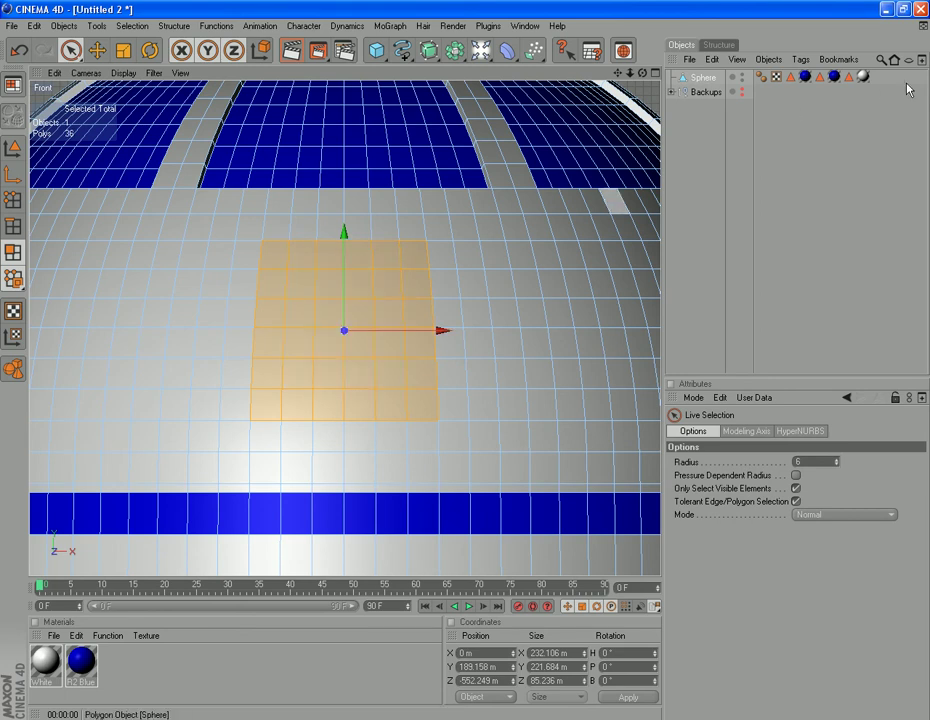
- Duplicate the Sphere with its polygon selection and delete all tags from the new copy
click(705, 80)
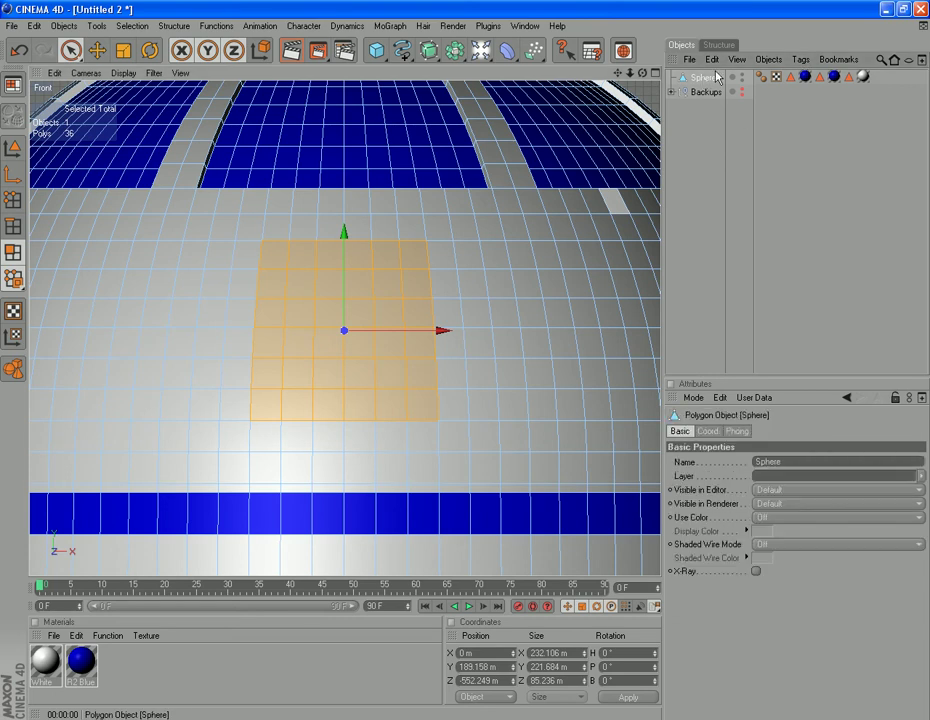
key(ctrl+c)
key(ctrl+v)
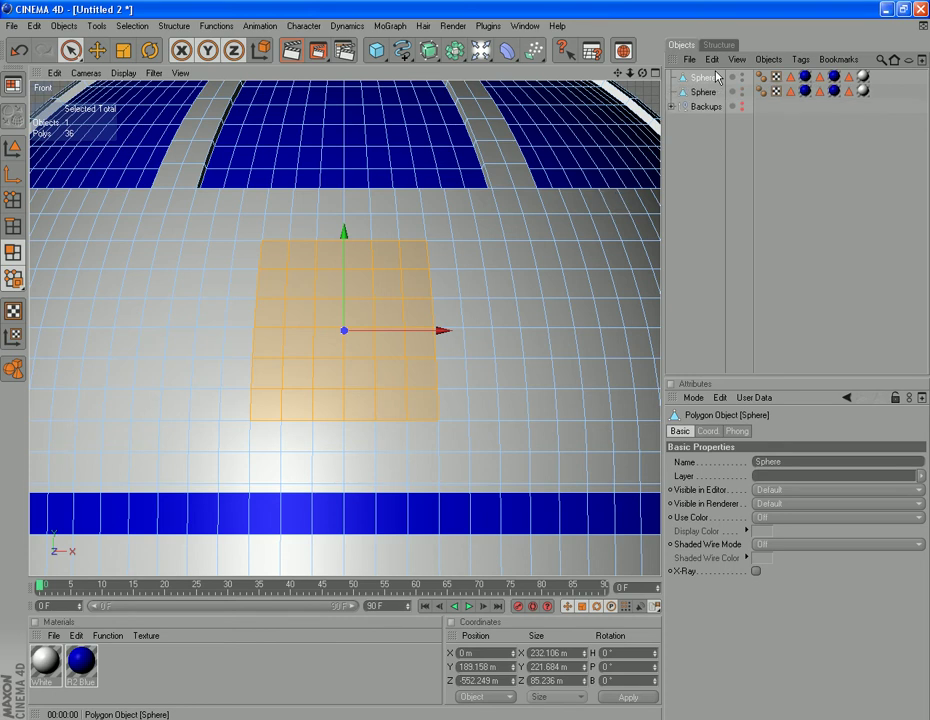
click(762, 77)
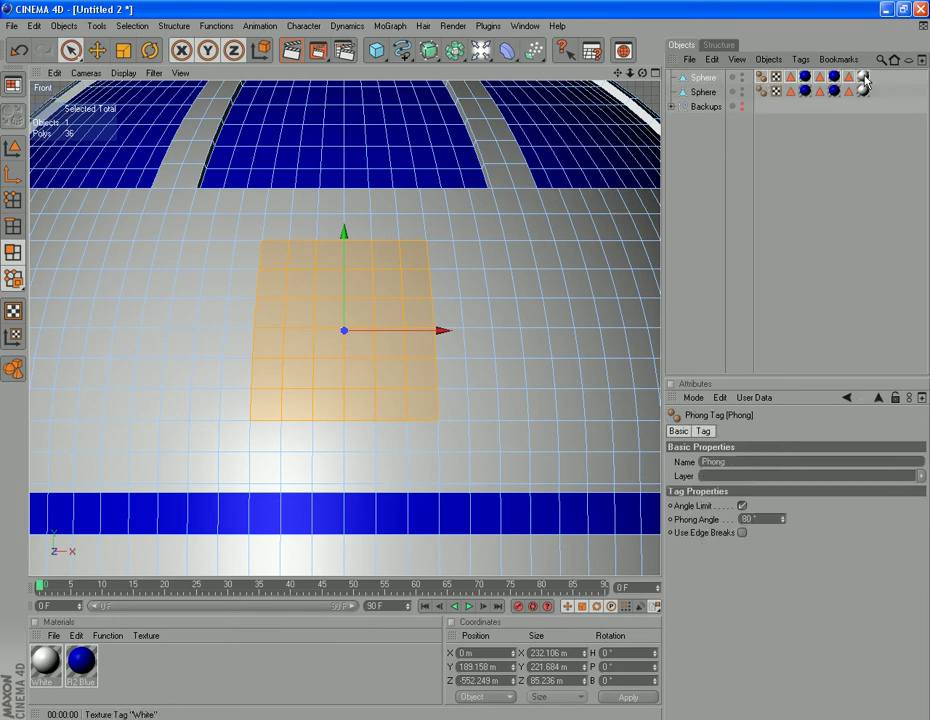
shift+click(862, 77)
key(Delete)
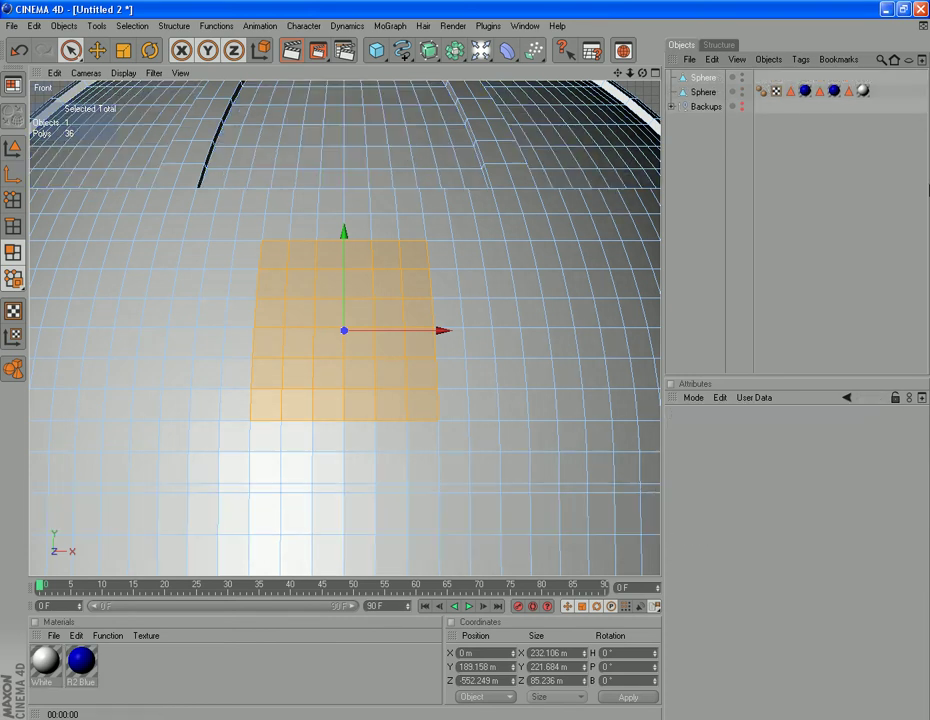
- Invert the polygon selection on the tagless Sphere copy and delete everything outside the 6 by 6 block
click(704, 78)
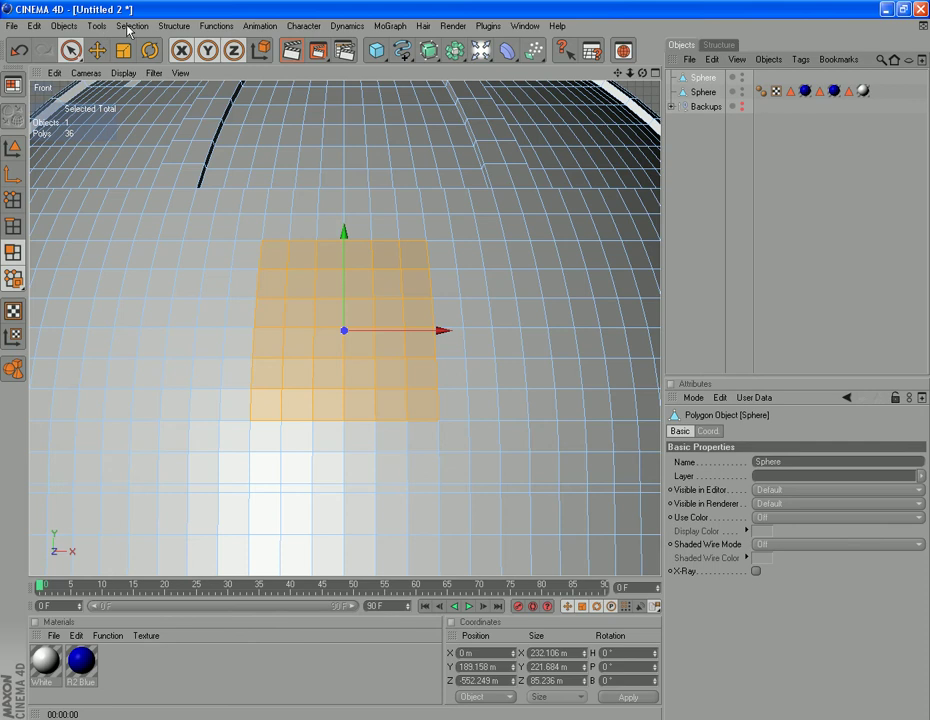
click(132, 26)
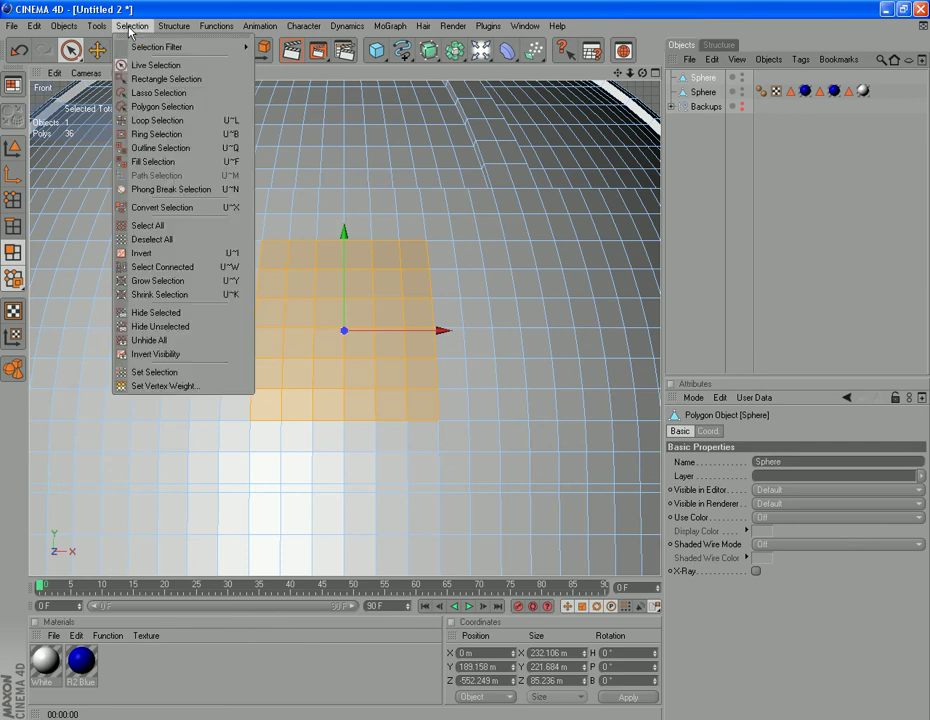
click(143, 253)
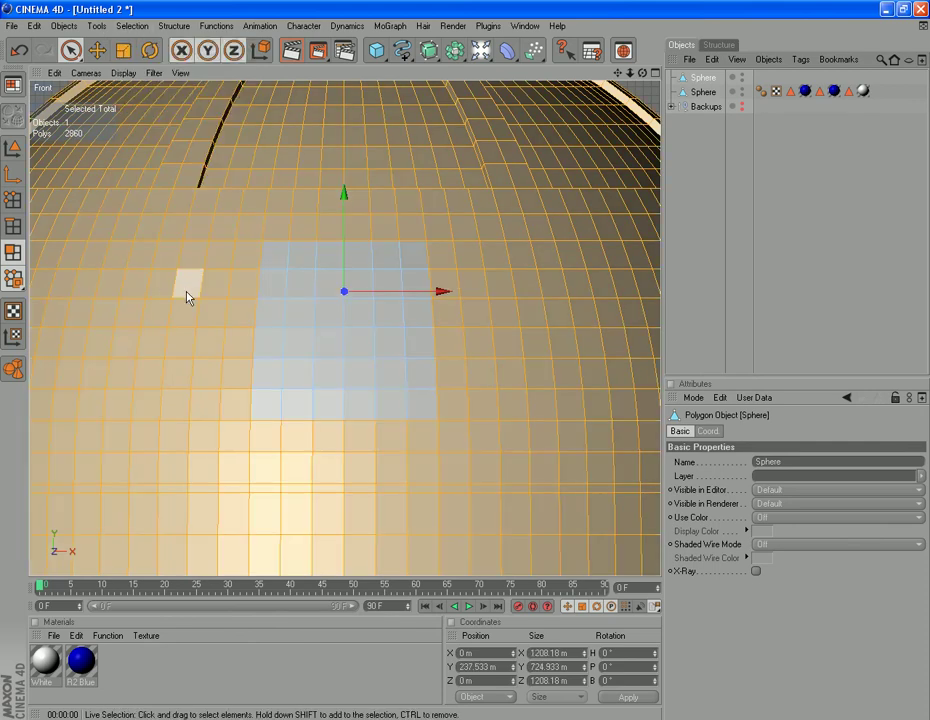
key(Delete)
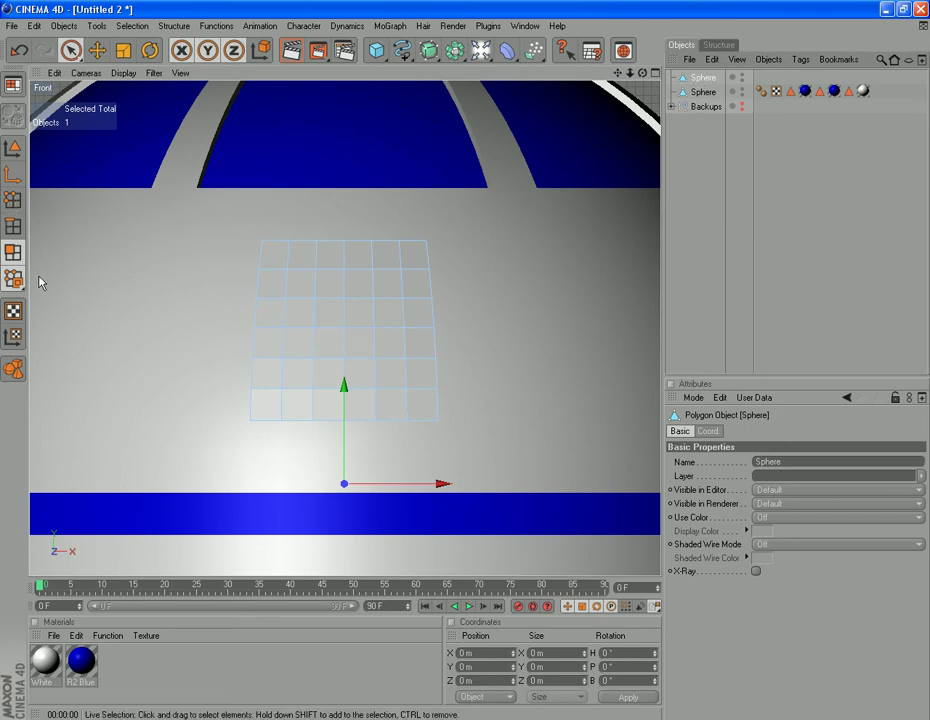
- Select all the remaining polygons, switch the viewport to the Perspective camera, and extrude them with an offset of 60 m
click(136, 27)
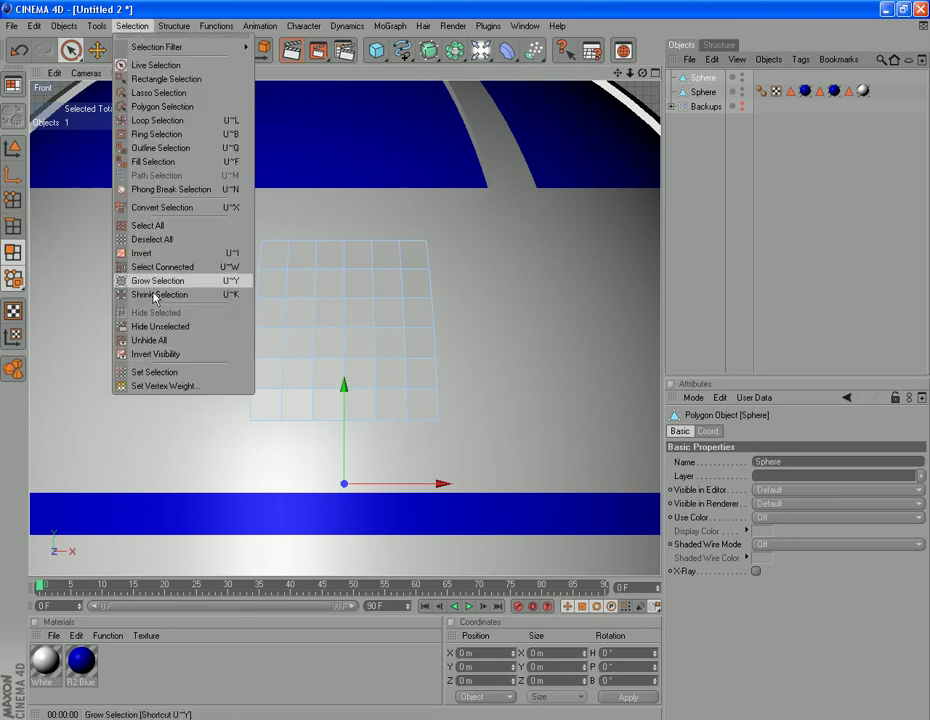
click(140, 225)
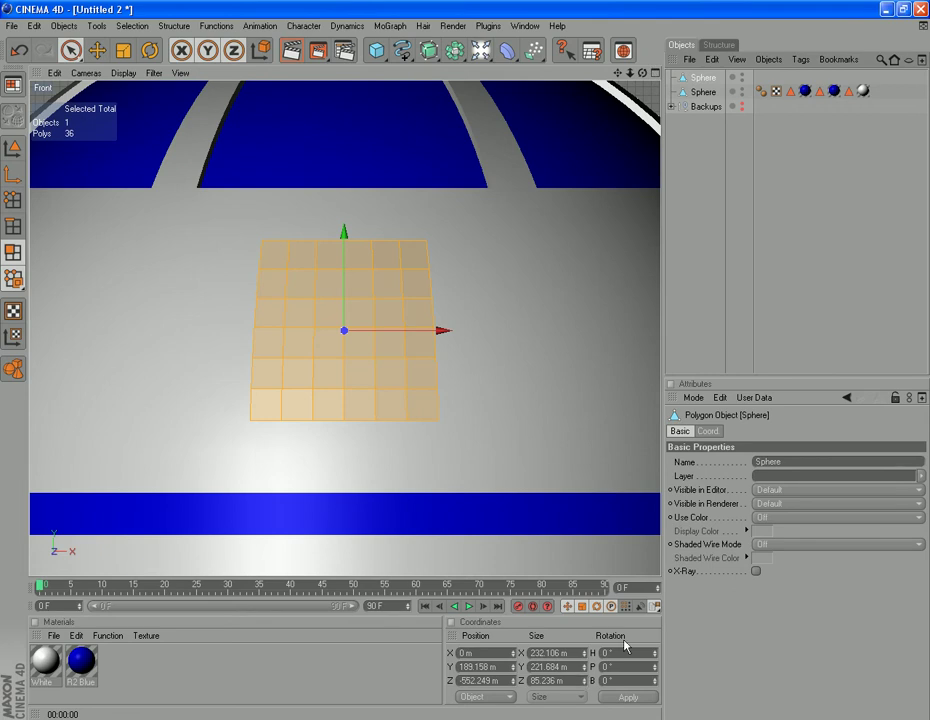
click(86, 73)
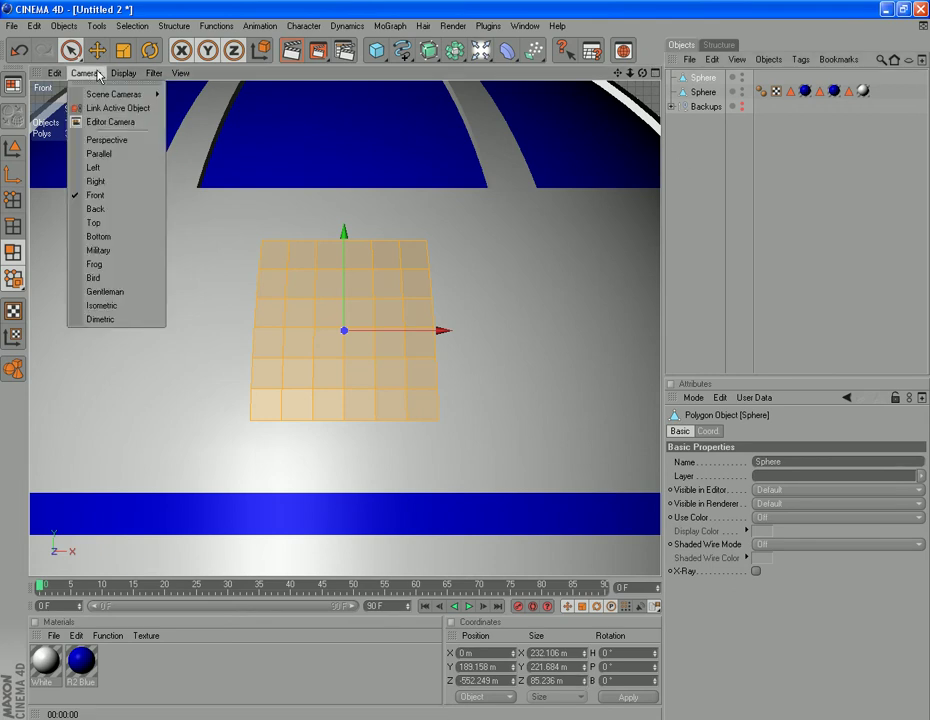
click(110, 139)
scroll(540, 299, down, 8)
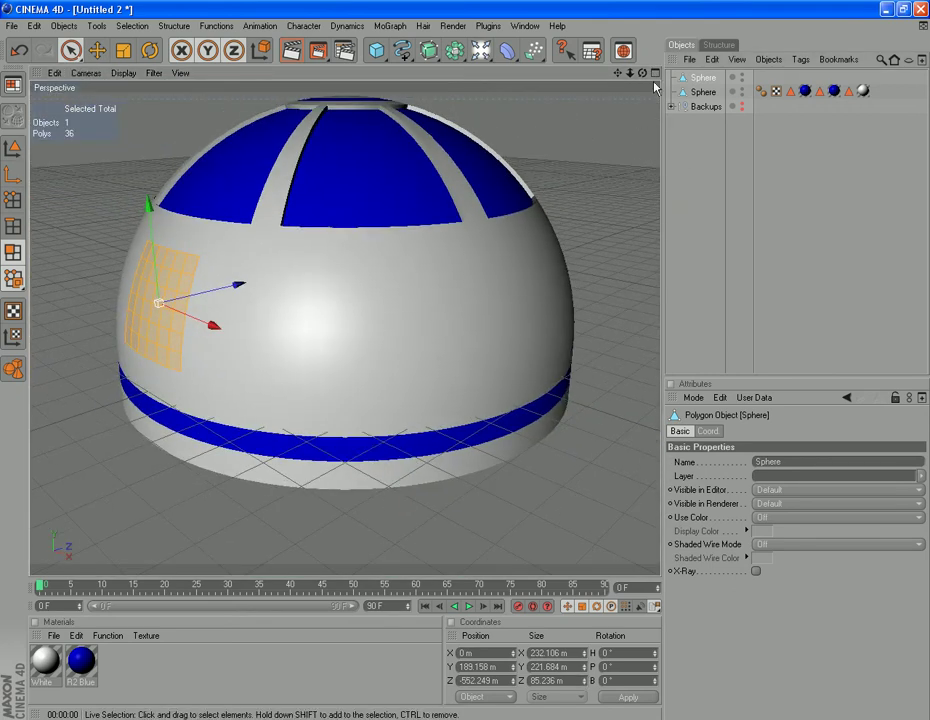
drag(643, 73, 2, 78)
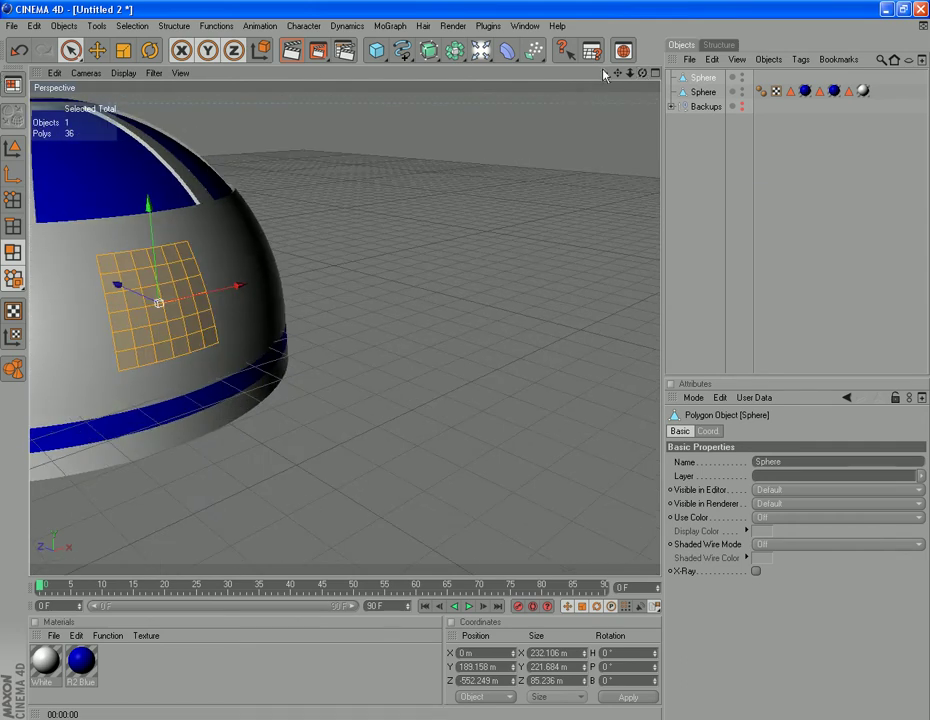
drag(617, 73, 778, 84)
scroll(554, 358, up, 5)
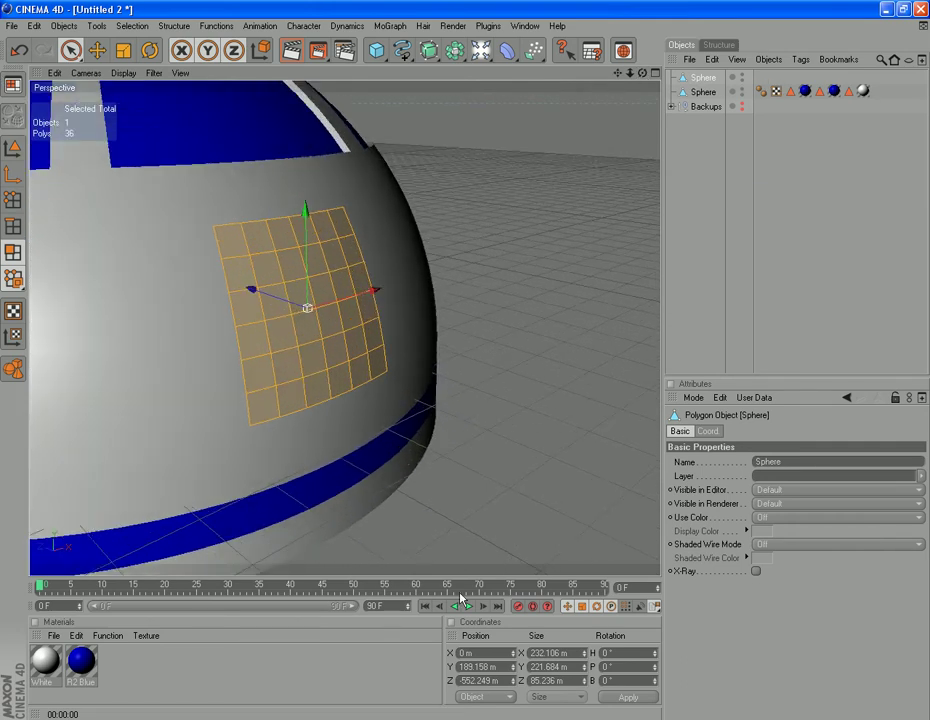
right_click(512, 190)
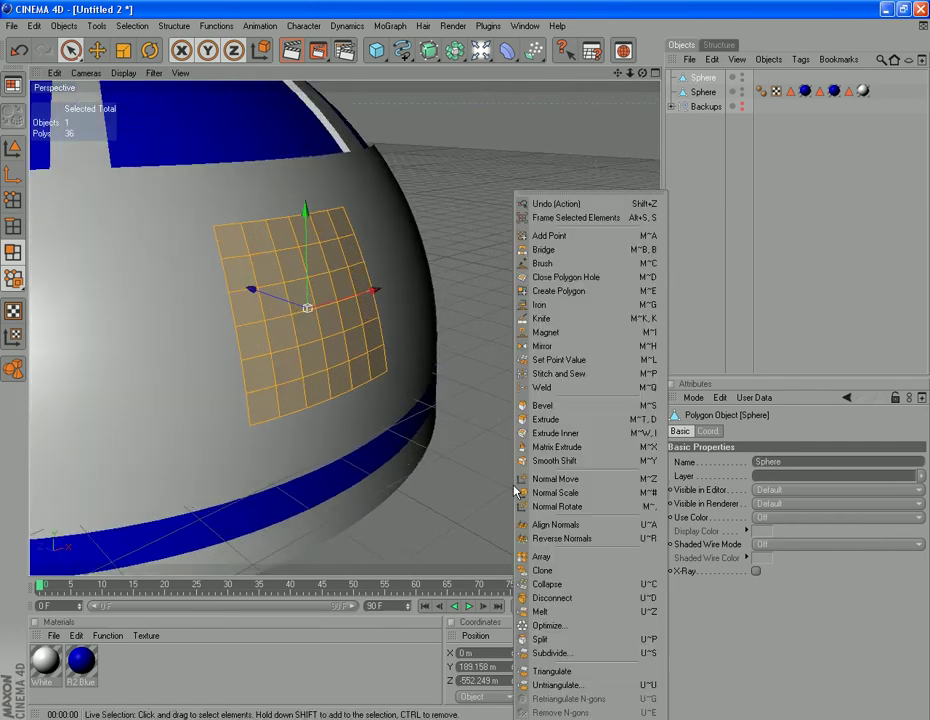
click(576, 418)
click(737, 477)
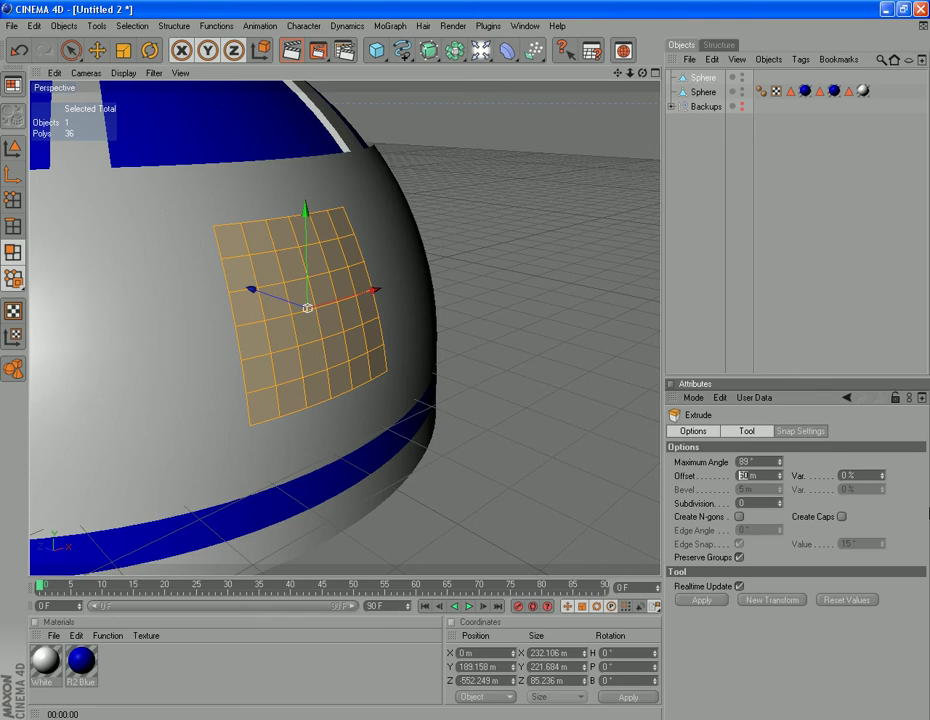
text(60)
click(700, 601)
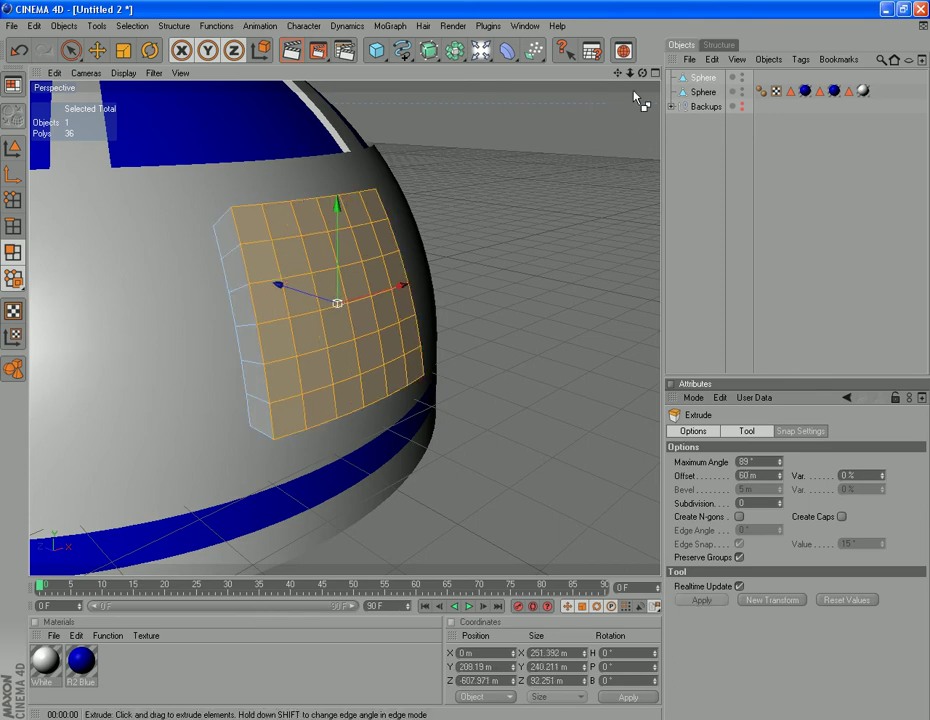
- Optimize all points of the extruded Sphere copy for polygons, unused points and points, with a 0.01 m tolerance
drag(643, 73, 335, 76)
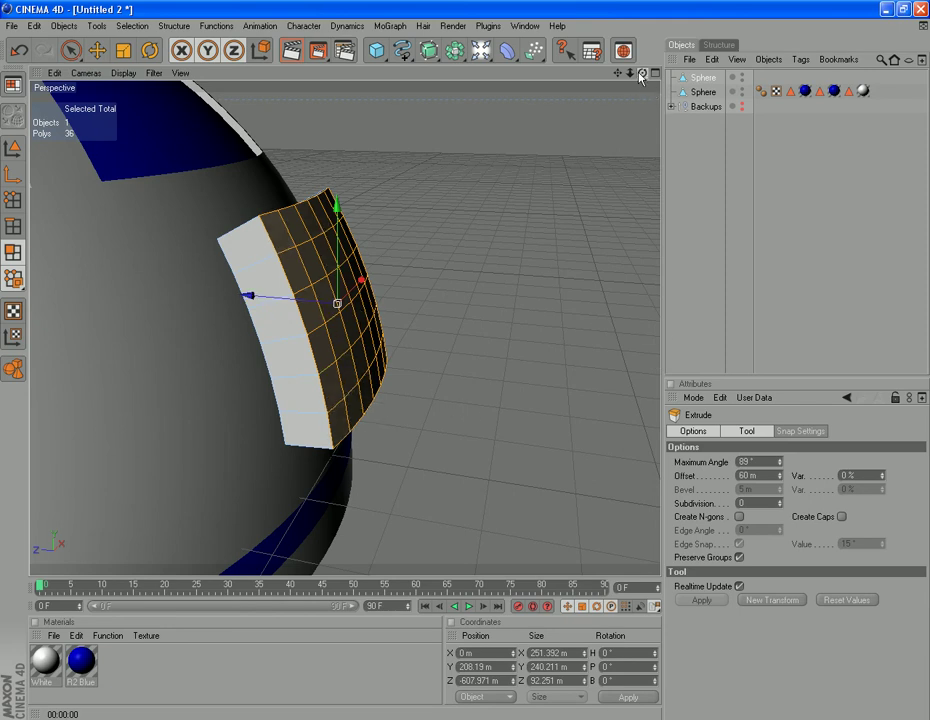
drag(642, 74, 879, 50)
scroll(413, 407, up, 3)
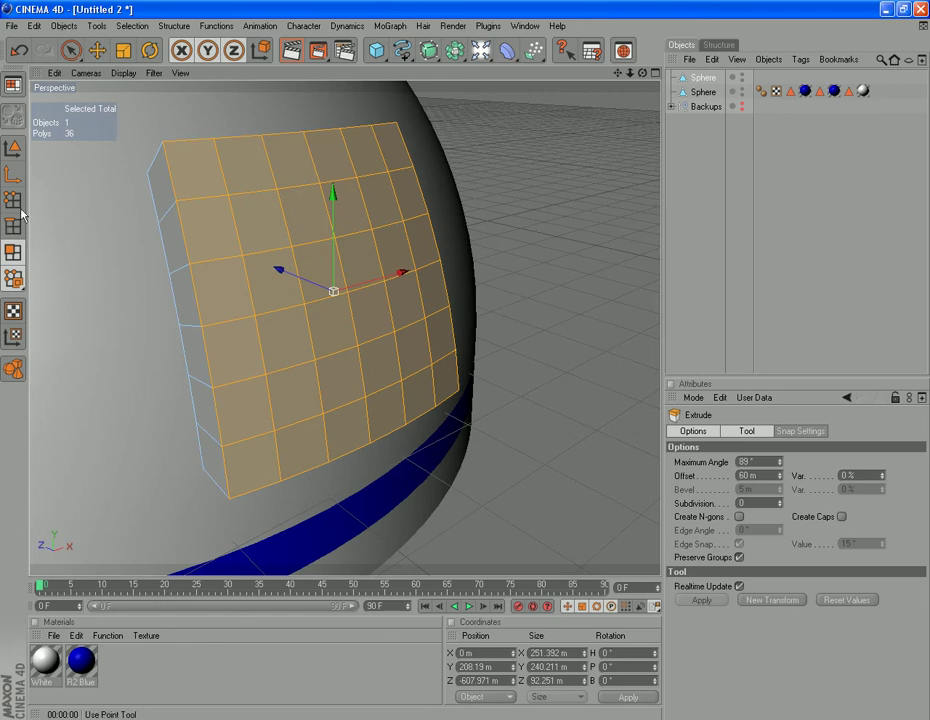
click(12, 150)
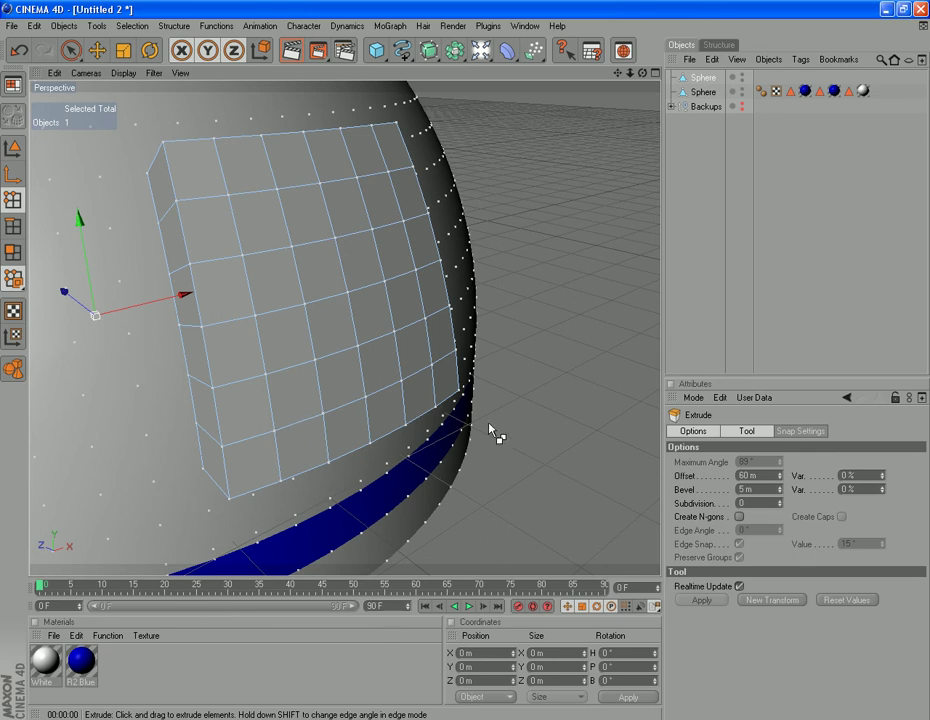
click(132, 26)
click(145, 225)
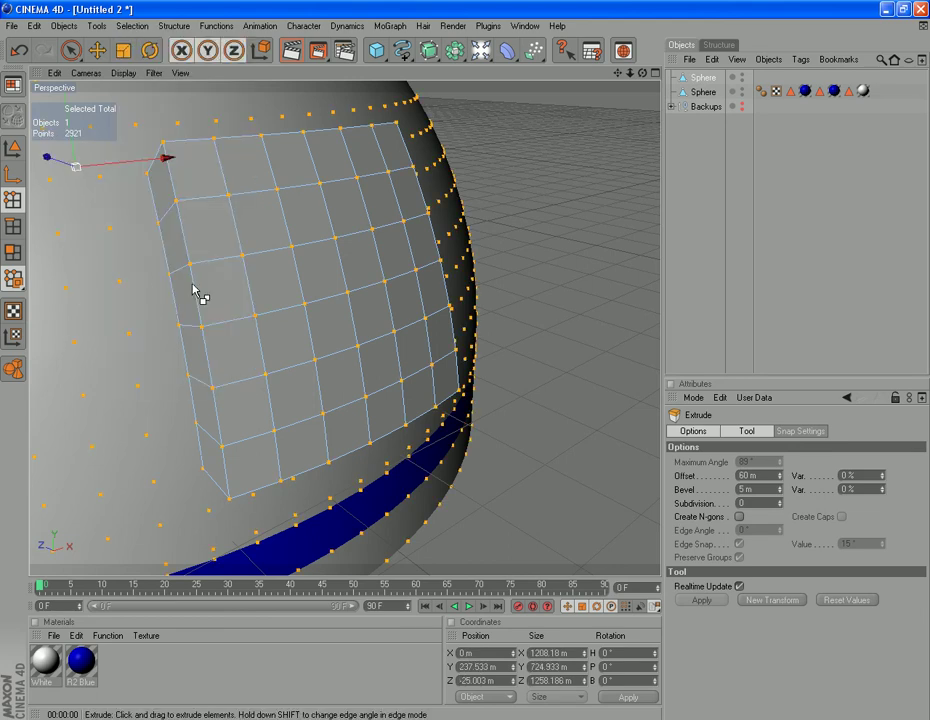
right_click(560, 390)
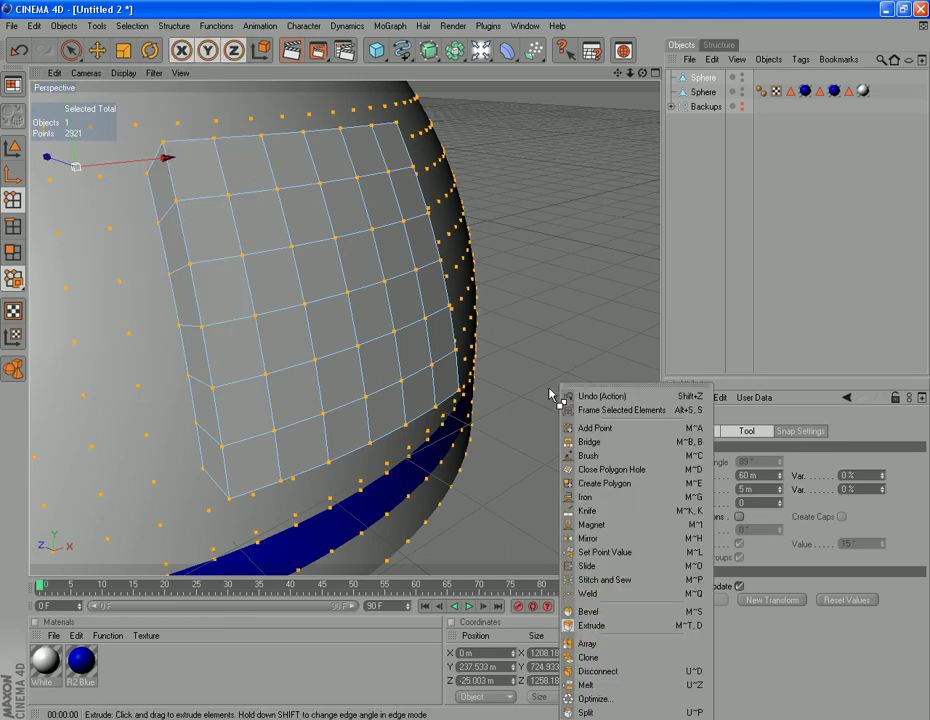
click(600, 698)
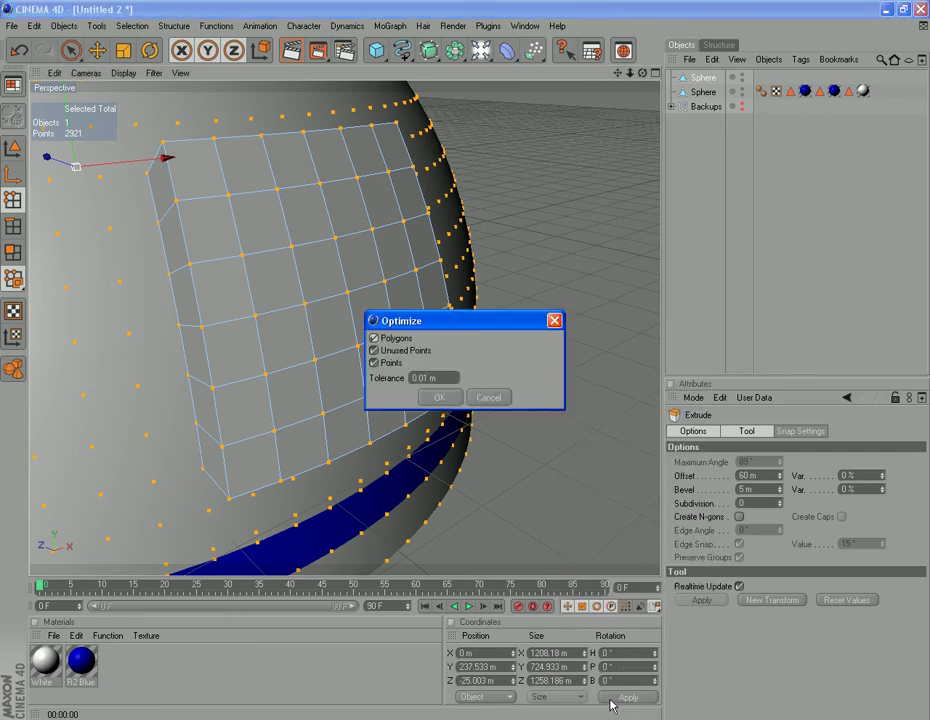
click(440, 398)
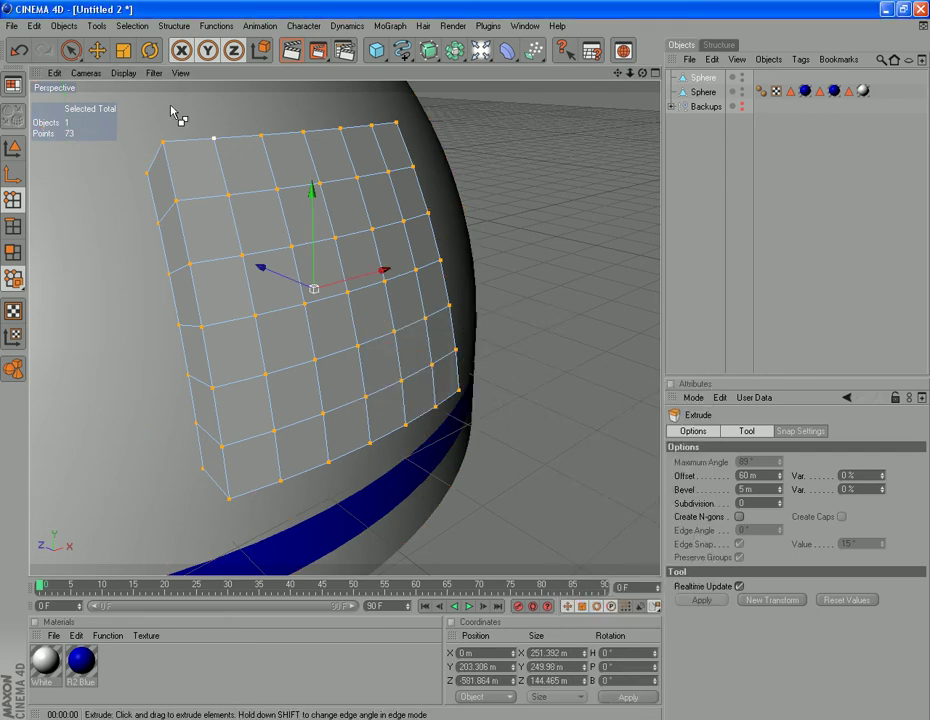
click(174, 25)
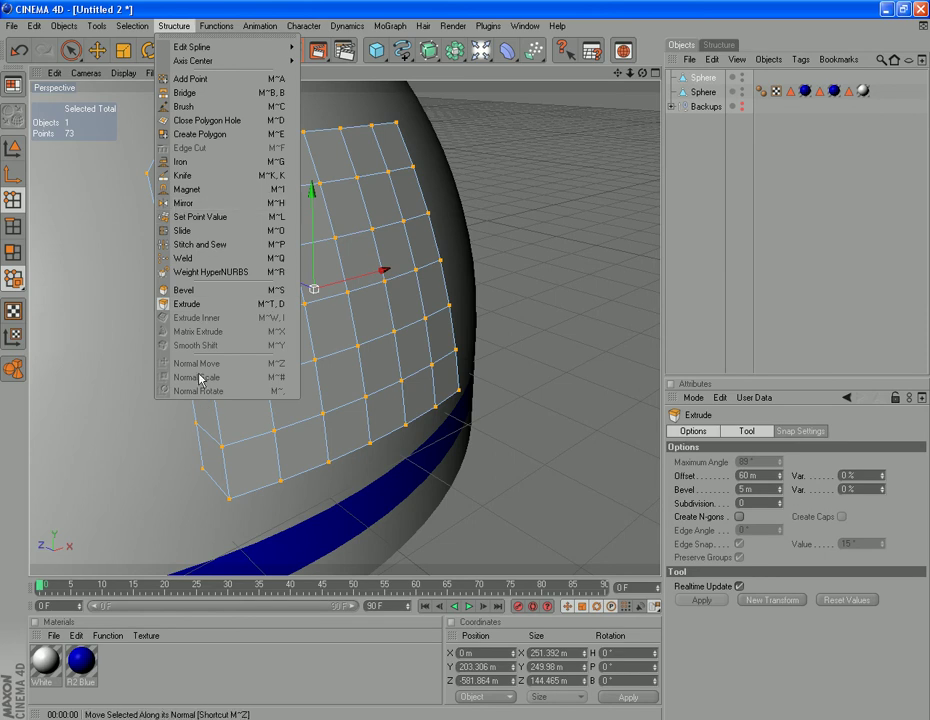
mouse_move(226, 22)
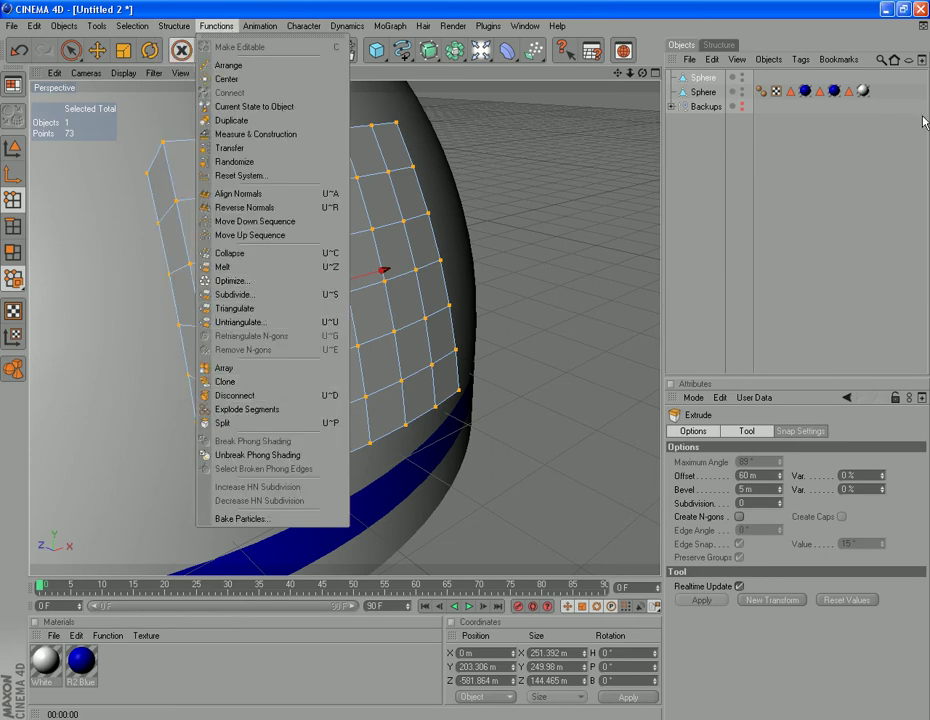
click(711, 225)
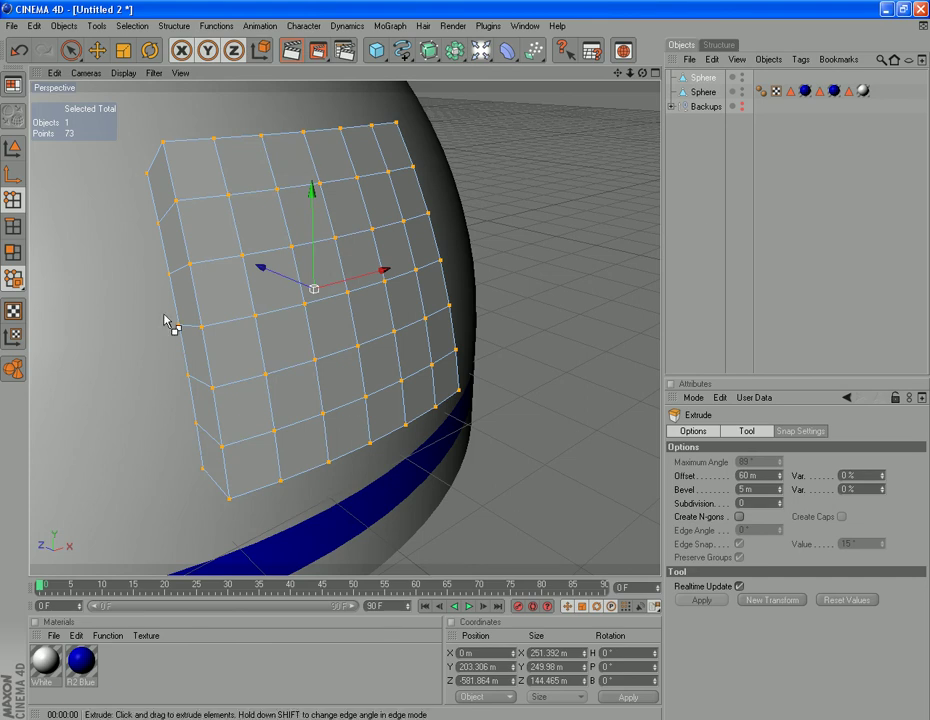
- Select the seven front-face points in the second row from the block's upper edge and set their Y and Z size to 0 m
click(12, 252)
click(12, 199)
click(177, 202)
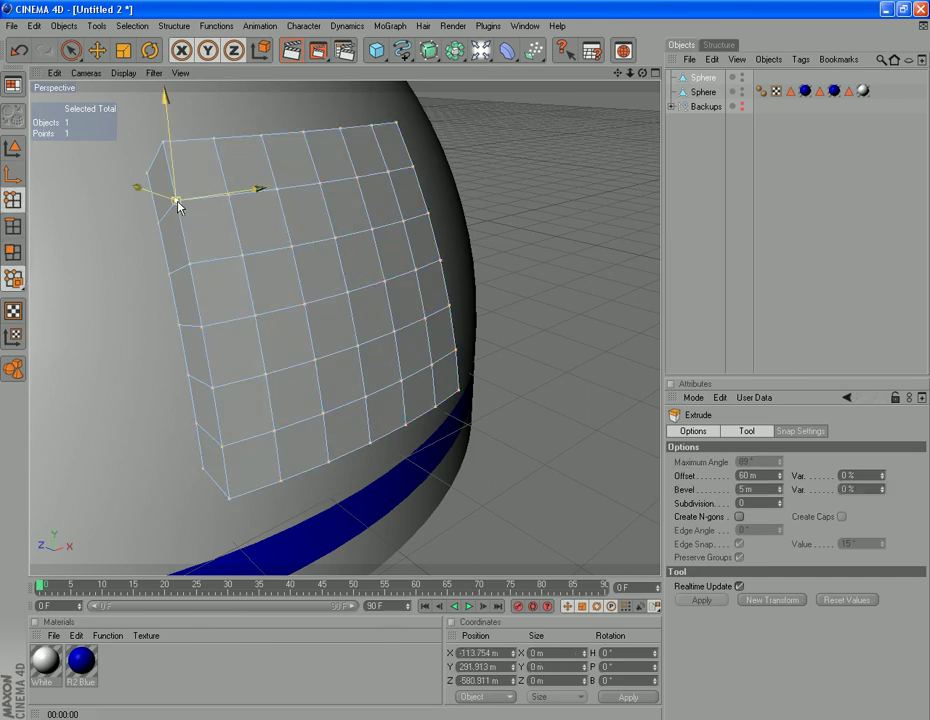
shift+click(278, 189)
shift+click(326, 183)
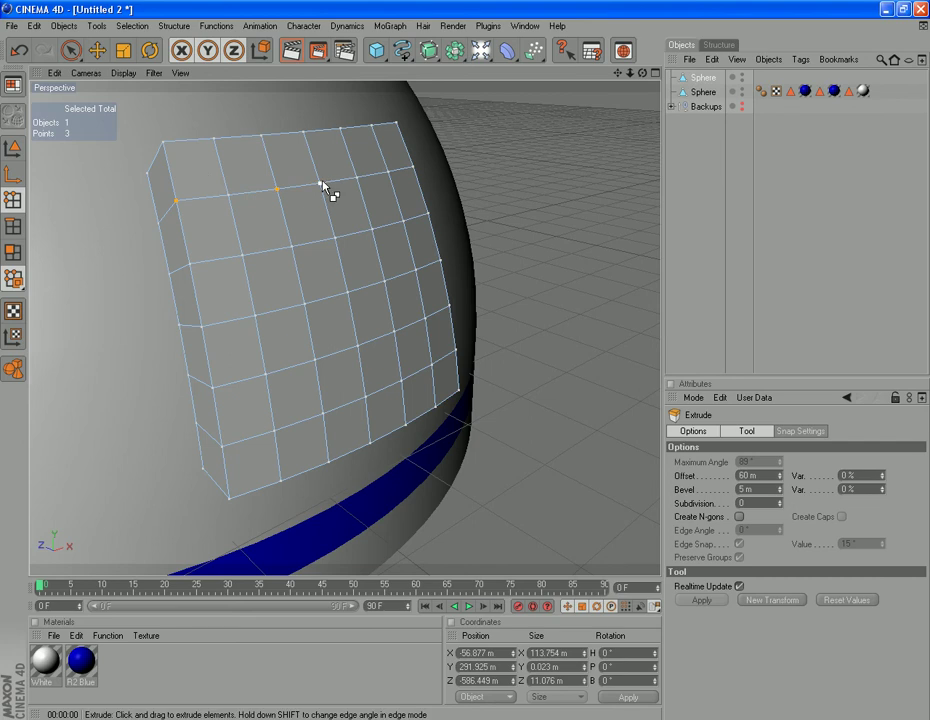
shift+click(229, 195)
drag(330, 195, 362, 183)
click(20, 52)
click(70, 50)
shift+click(357, 178)
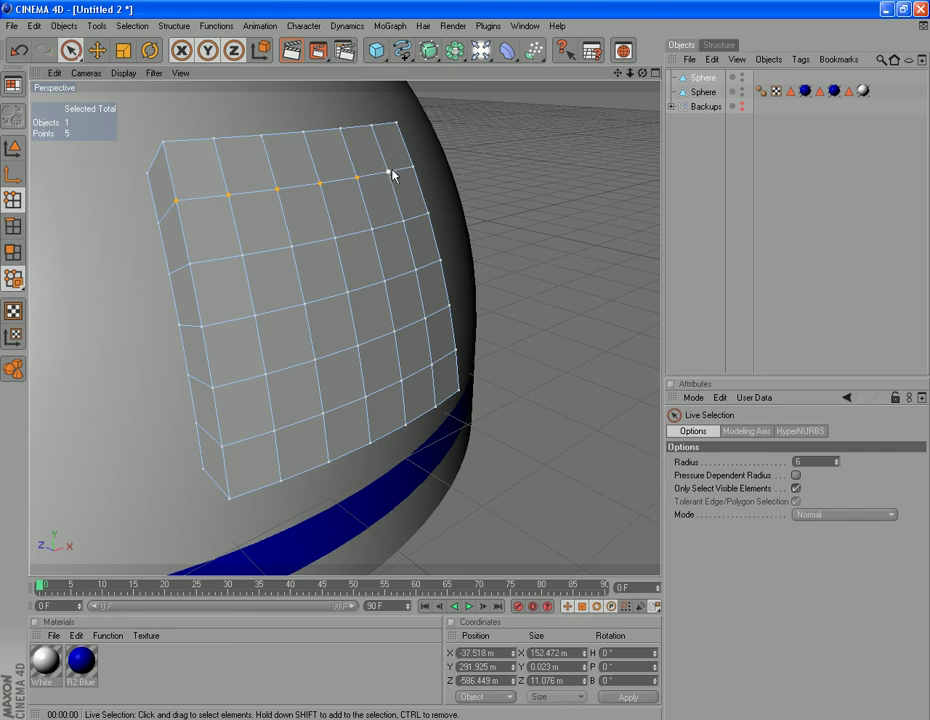
shift+click(389, 175)
shift+click(412, 167)
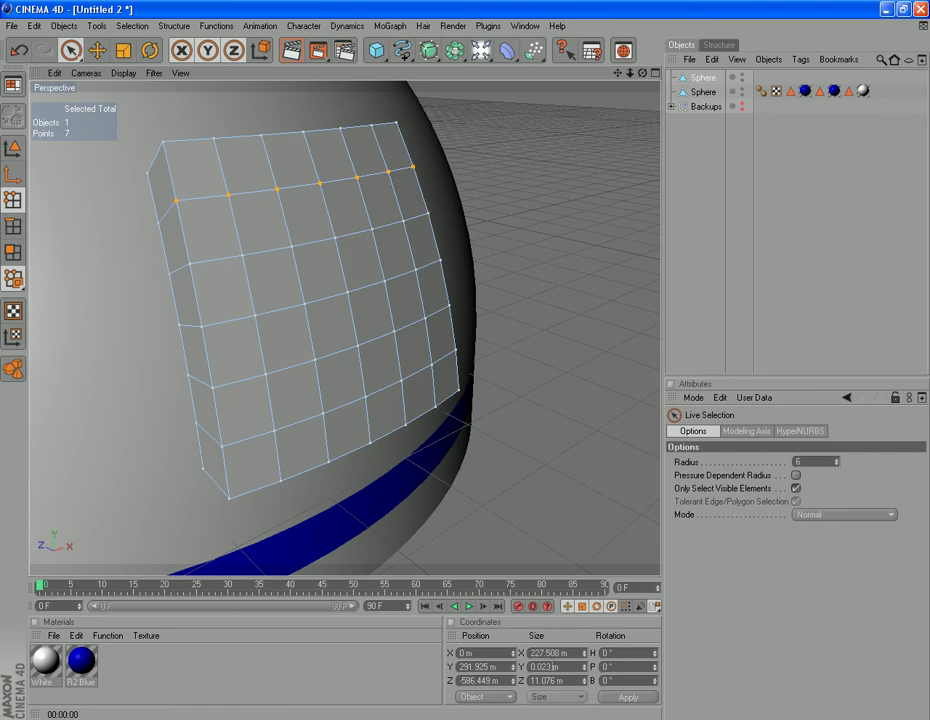
double_click(535, 666)
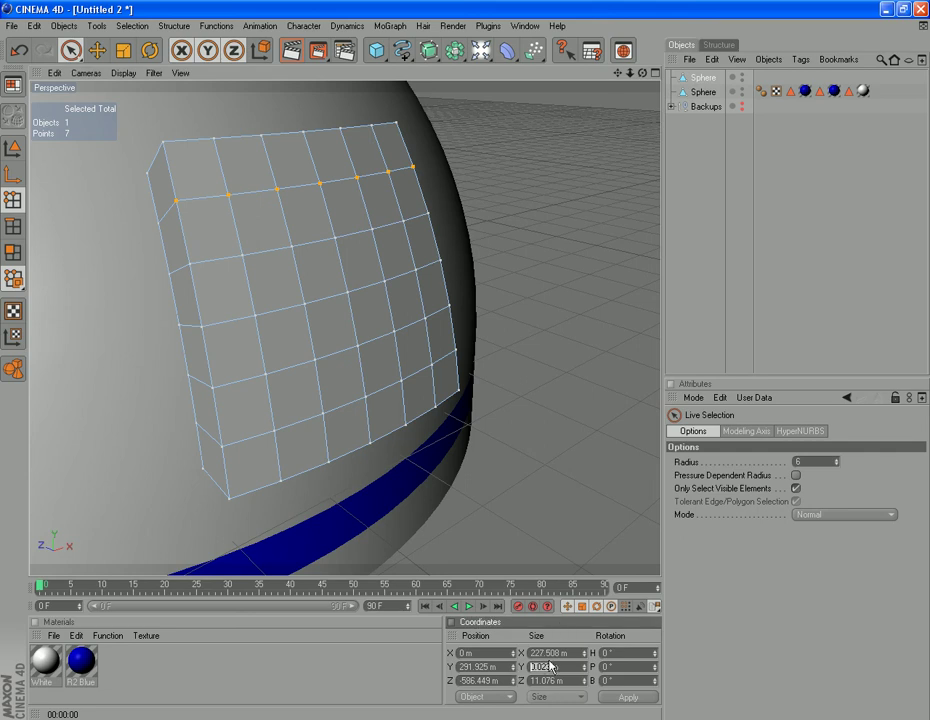
text(0)
click(612, 697)
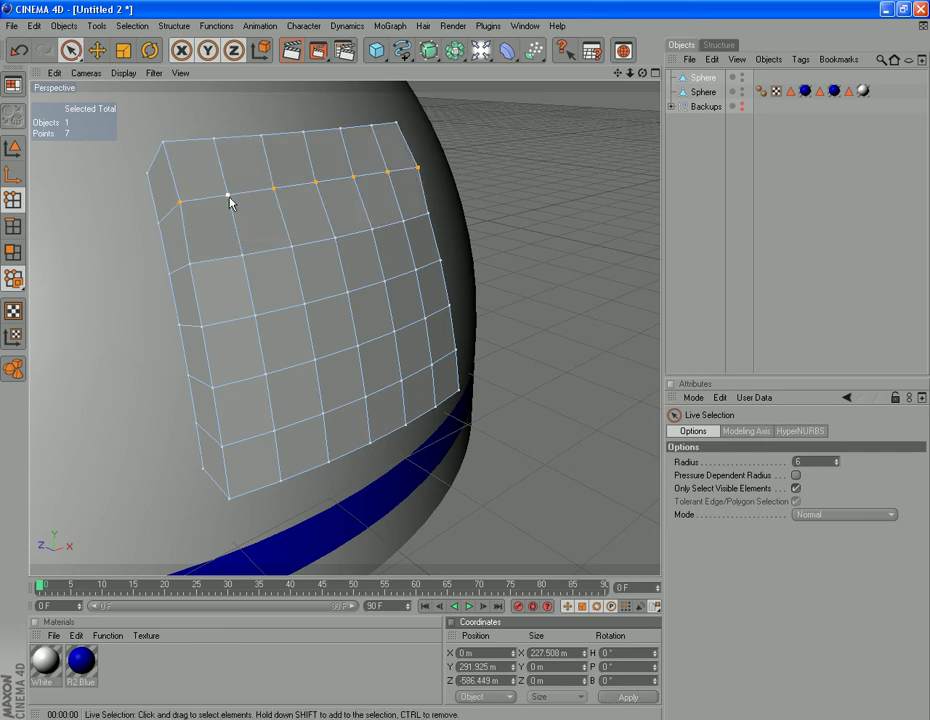
- Straighten the third row of seven front-face points by selecting them and setting their Y and Z size to 0
click(191, 266)
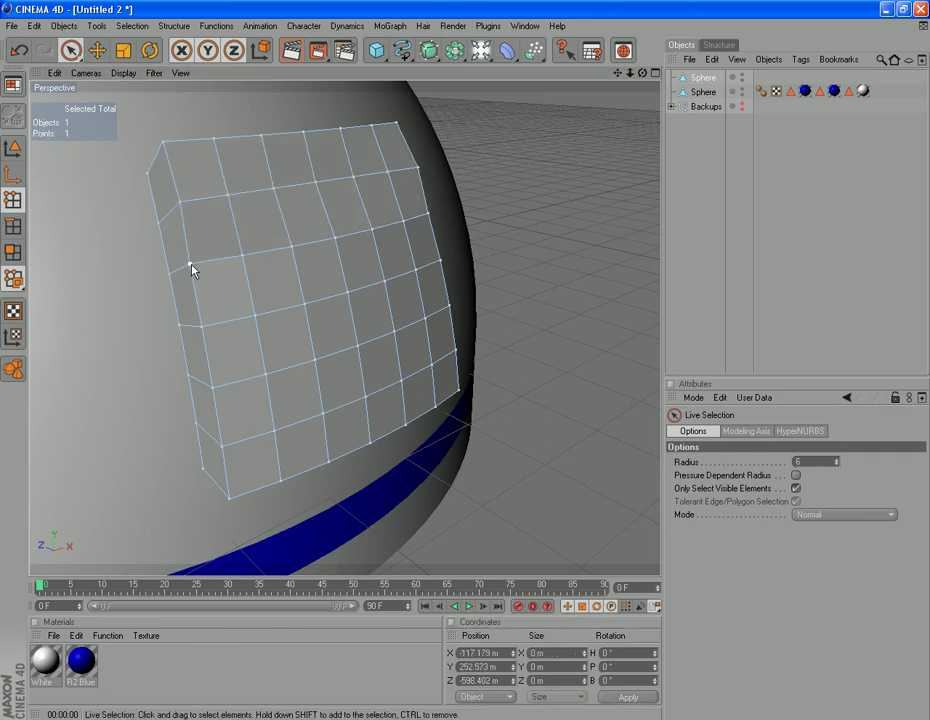
shift+click(242, 257)
shift+click(336, 239)
shift+click(292, 247)
shift+click(372, 230)
shift+click(407, 219)
shift+click(428, 213)
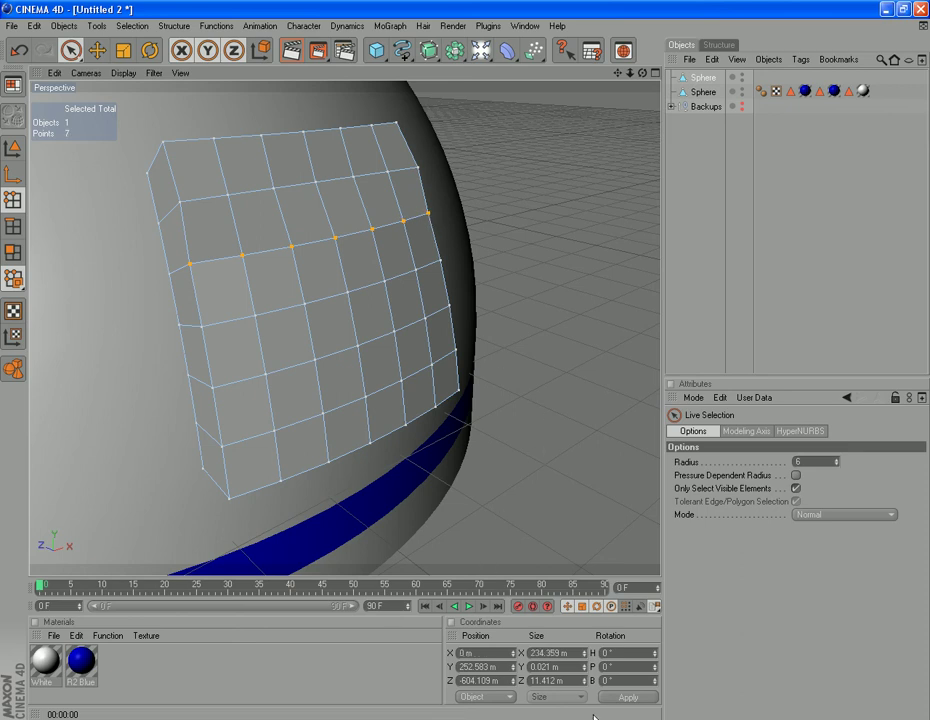
drag(553, 666, 473, 666)
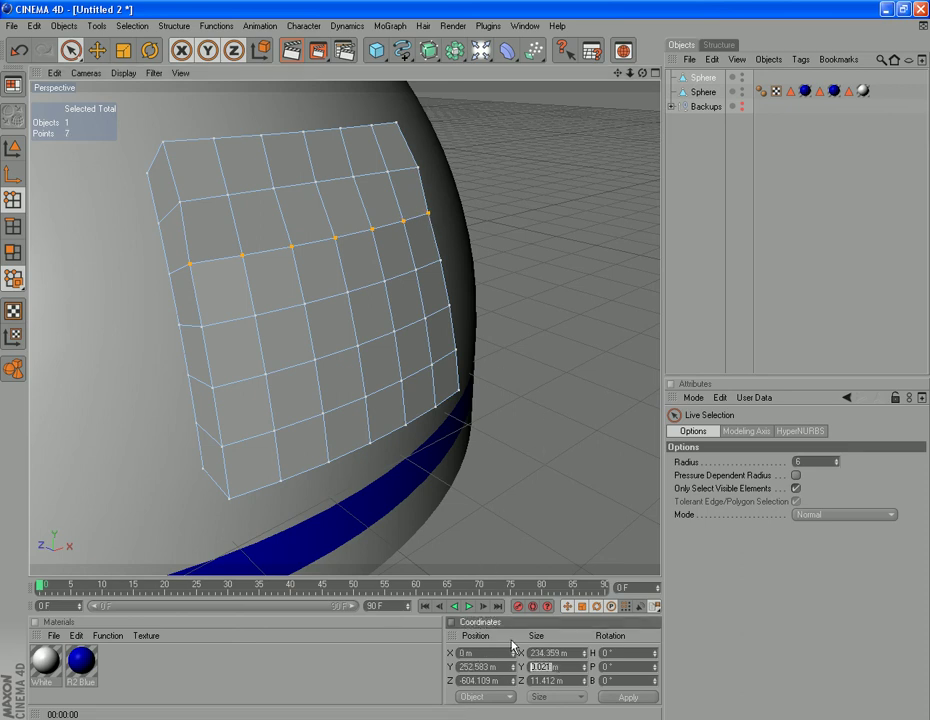
text(0)
drag(558, 680, 504, 679)
text(0)
click(628, 697)
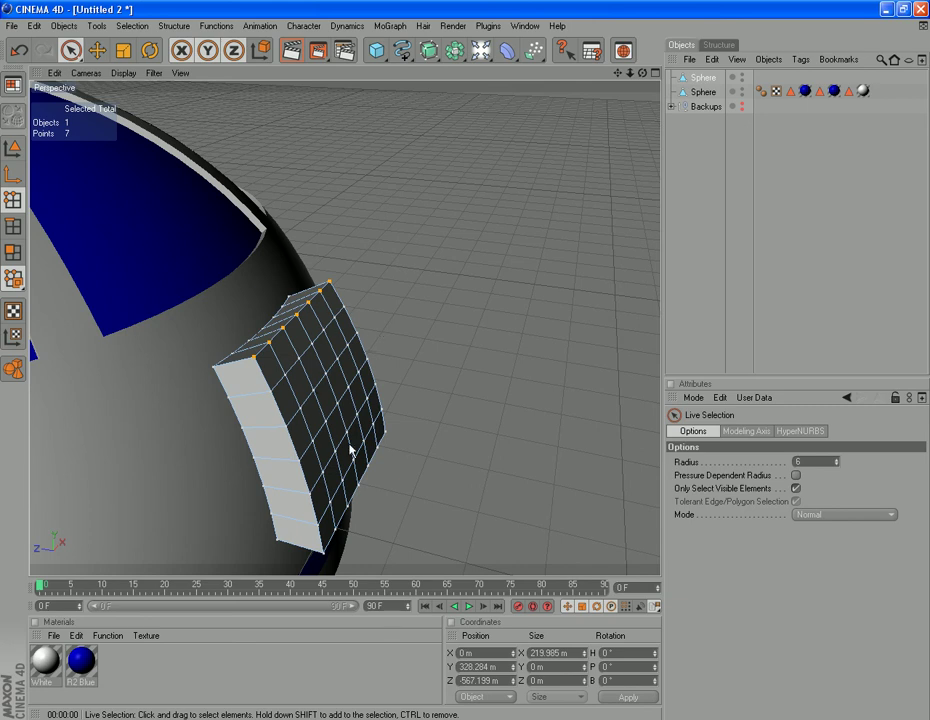
alt+drag(643, 112, 305, 394)
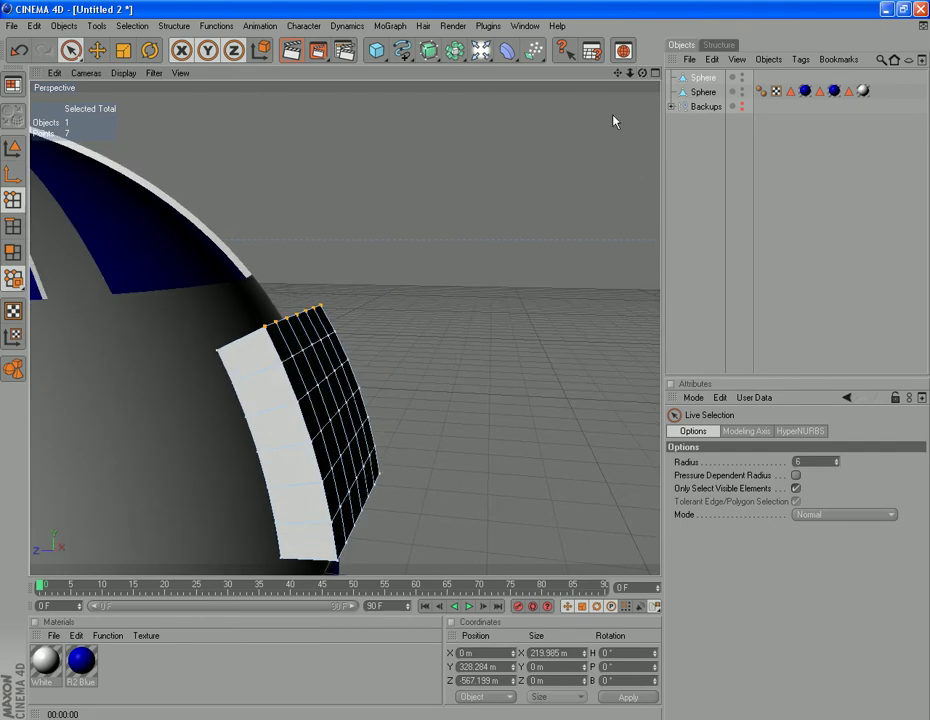
drag(643, 74, 830, 79)
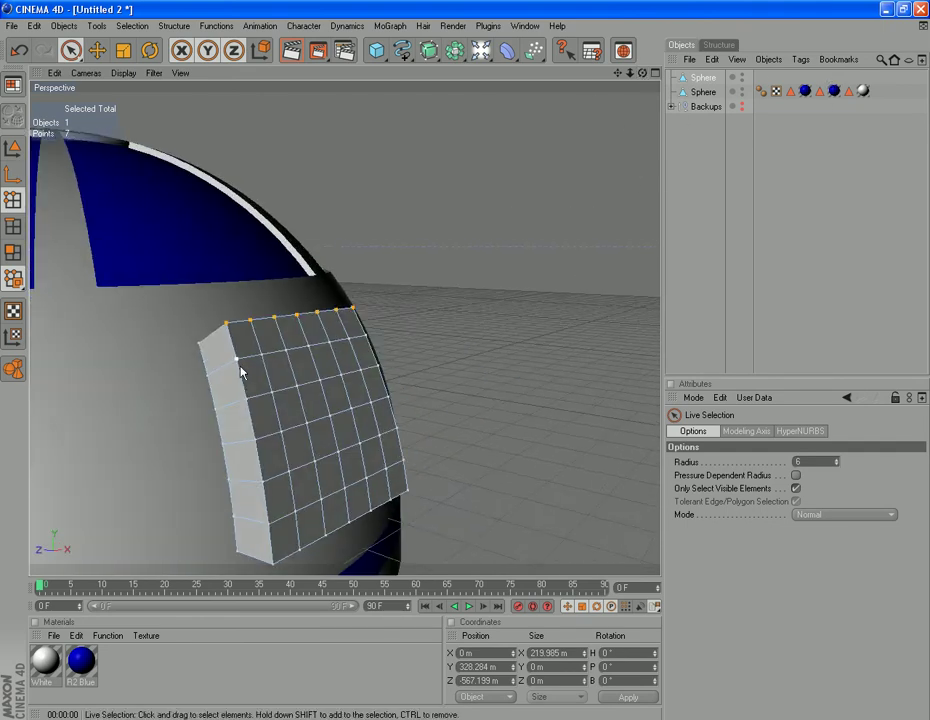
- Straighten the block's negative-X front edge by selecting its column of seven points and setting their X size to 0 m
click(226, 324)
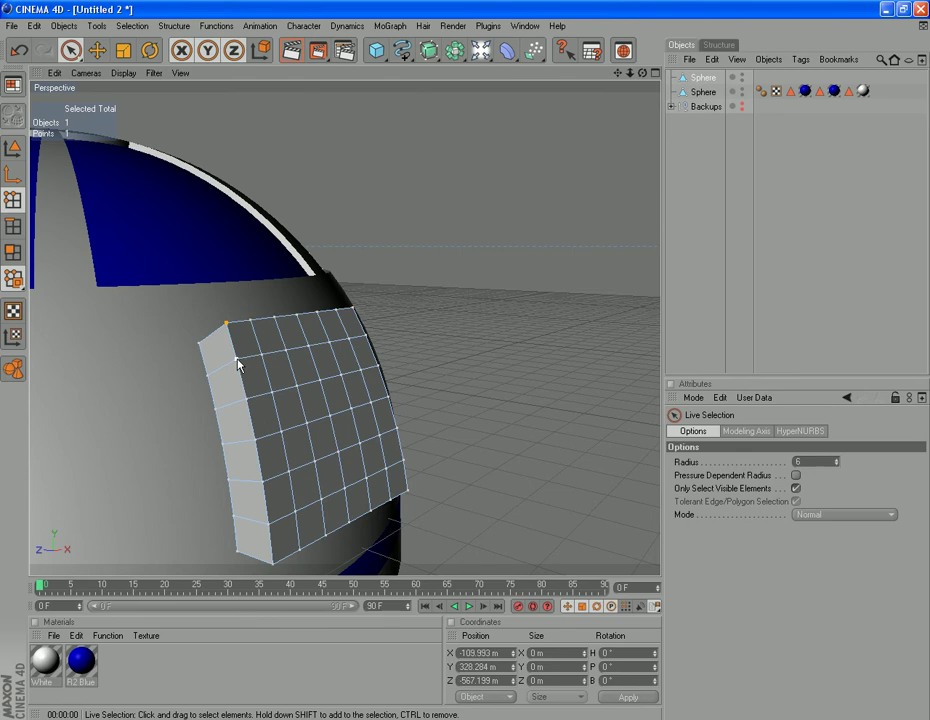
shift+click(237, 360)
shift+click(247, 399)
shift+click(253, 440)
shift+click(262, 482)
shift+click(268, 524)
shift+click(276, 567)
drag(557, 653, 330, 636)
text(0)
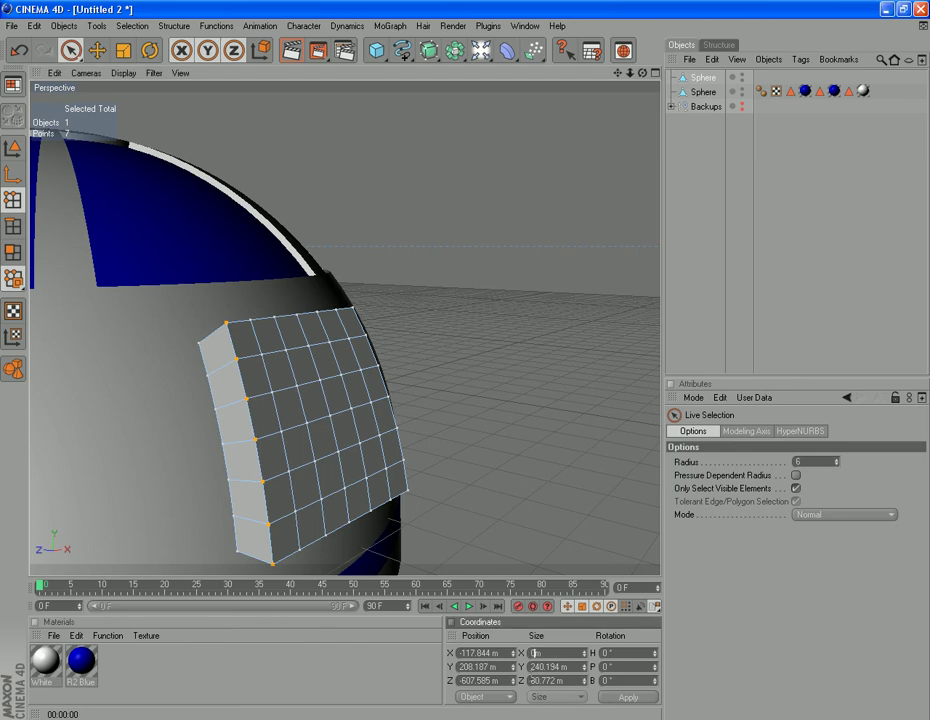
click(630, 699)
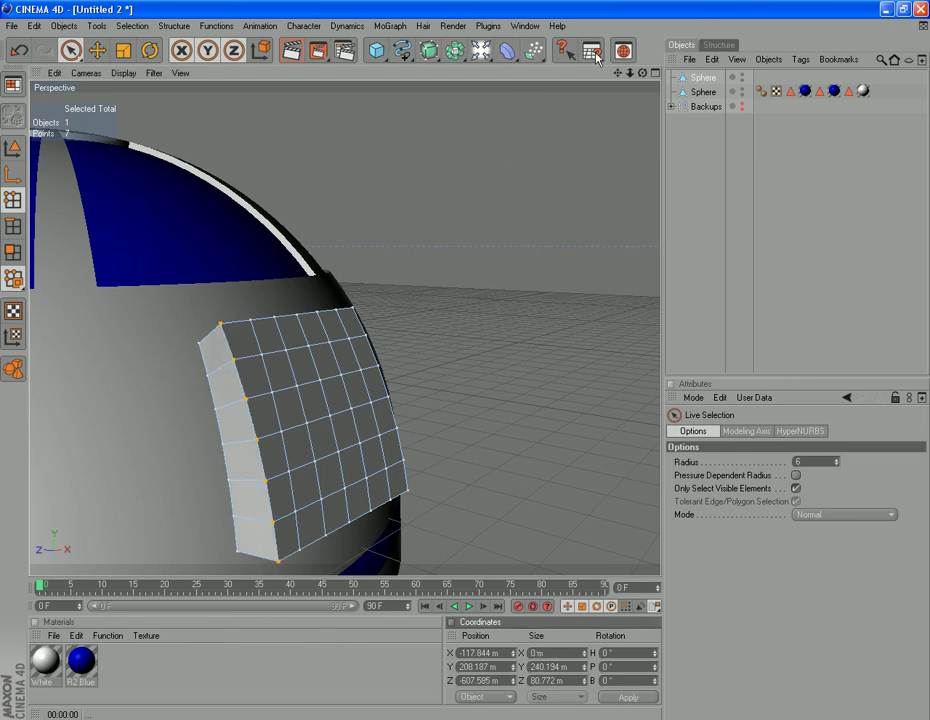
- Select the adjacent column of seven front-face points, second from the negative-X edge, and set their X size to 0
drag(643, 74, 835, 70)
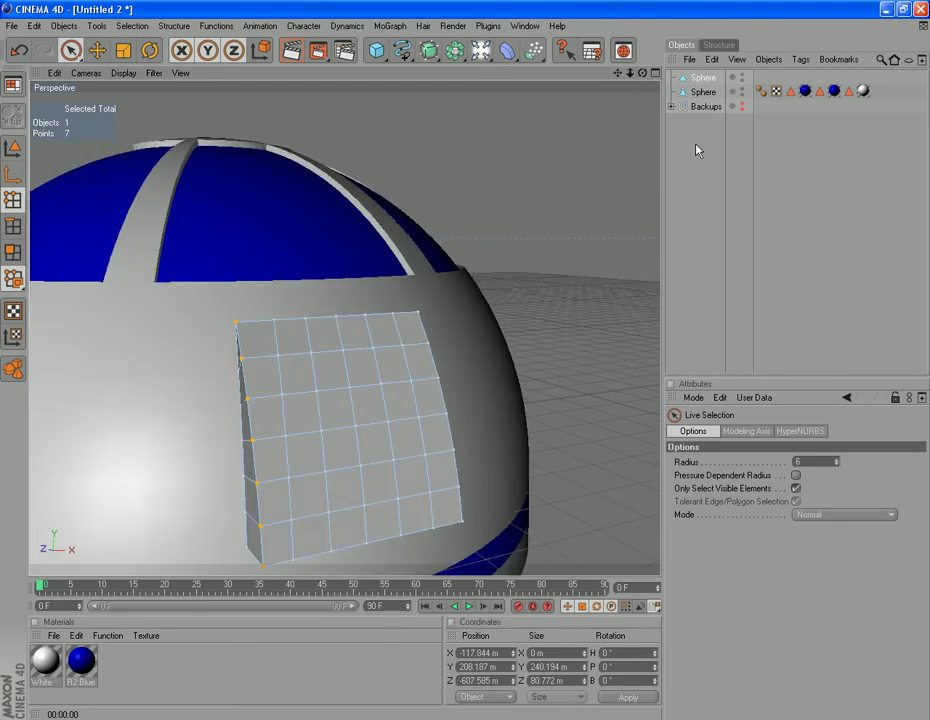
drag(643, 74, 535, 85)
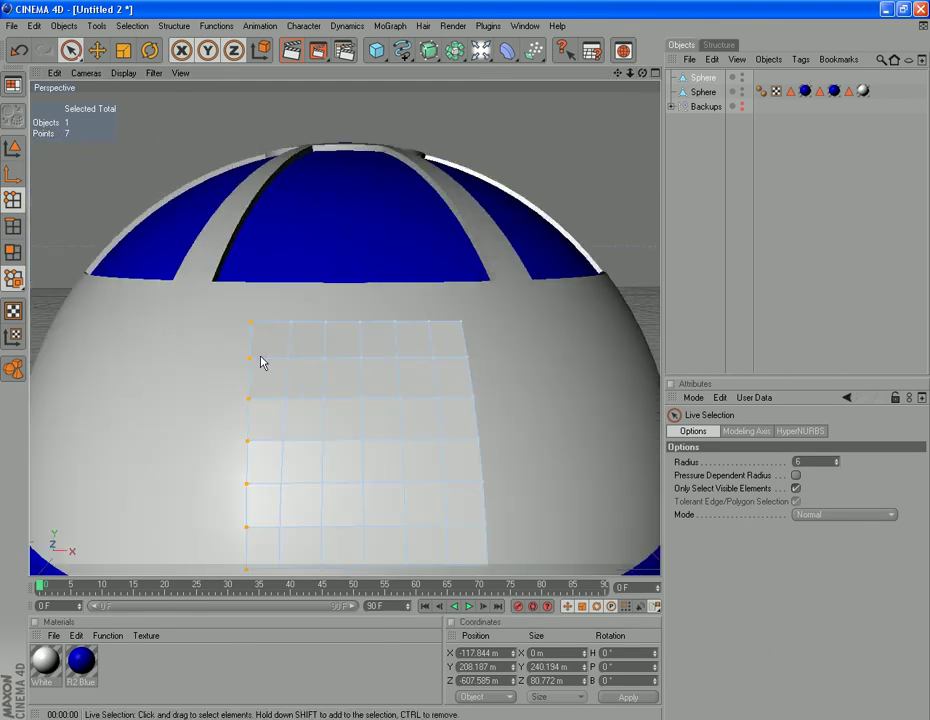
scroll(322, 494, down, 3)
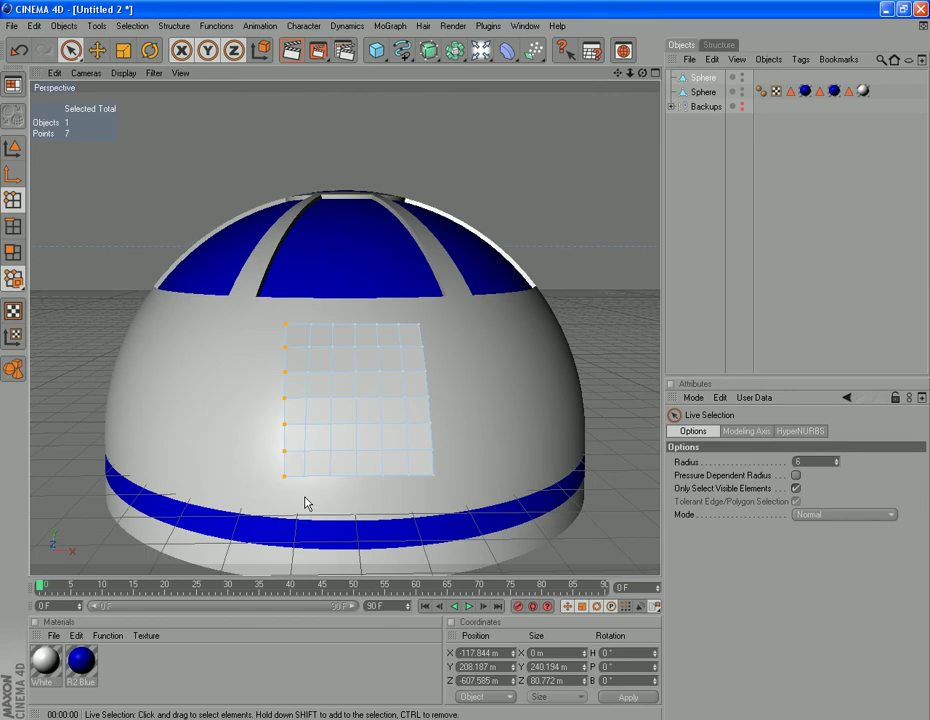
click(305, 478)
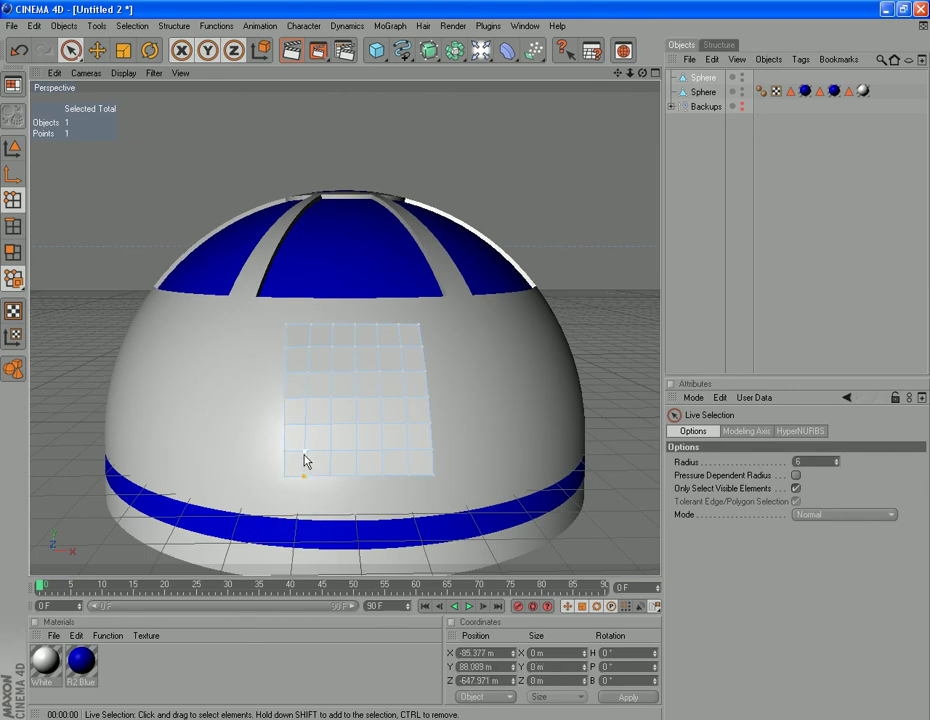
shift+drag(303, 456, 311, 323)
double_click(557, 652)
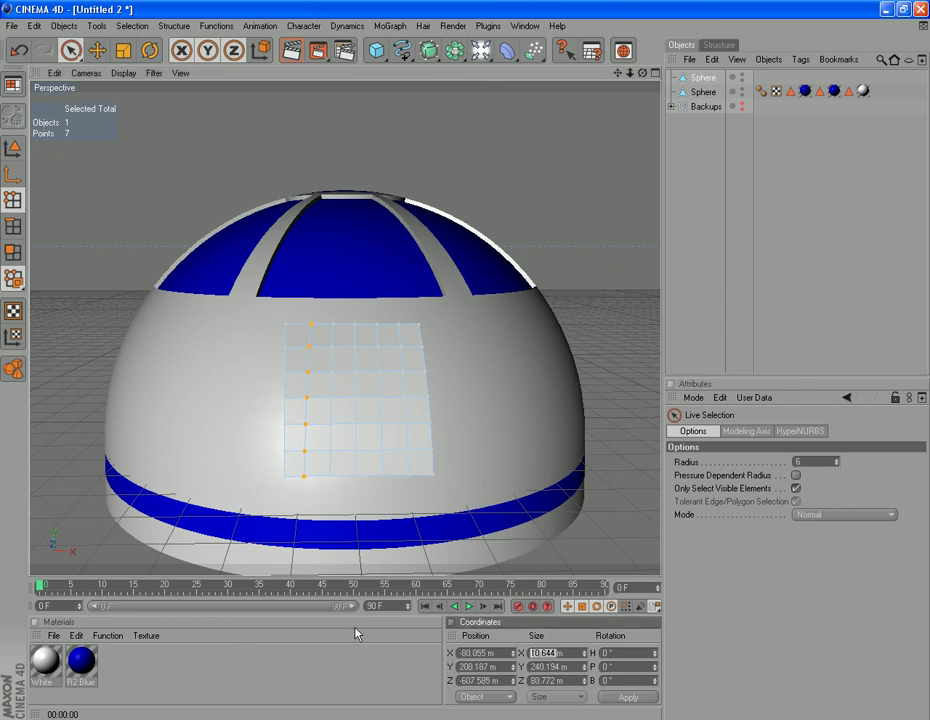
text(0)
click(629, 698)
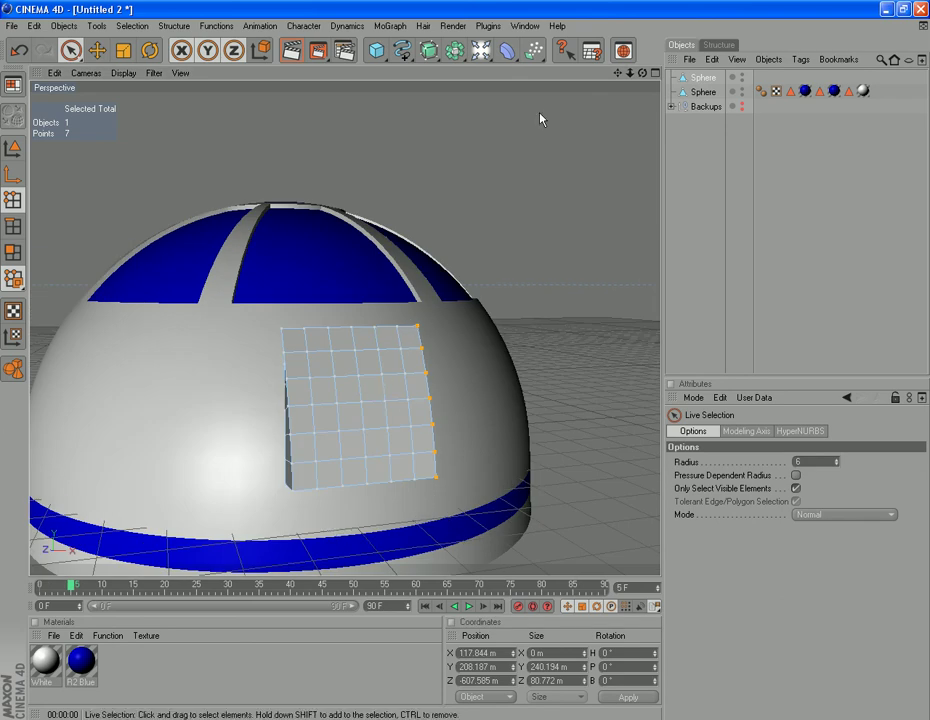
- Align the two uppermost points of the block's negative-X side face by setting their X size to 0 m
drag(644, 74, 405, 88)
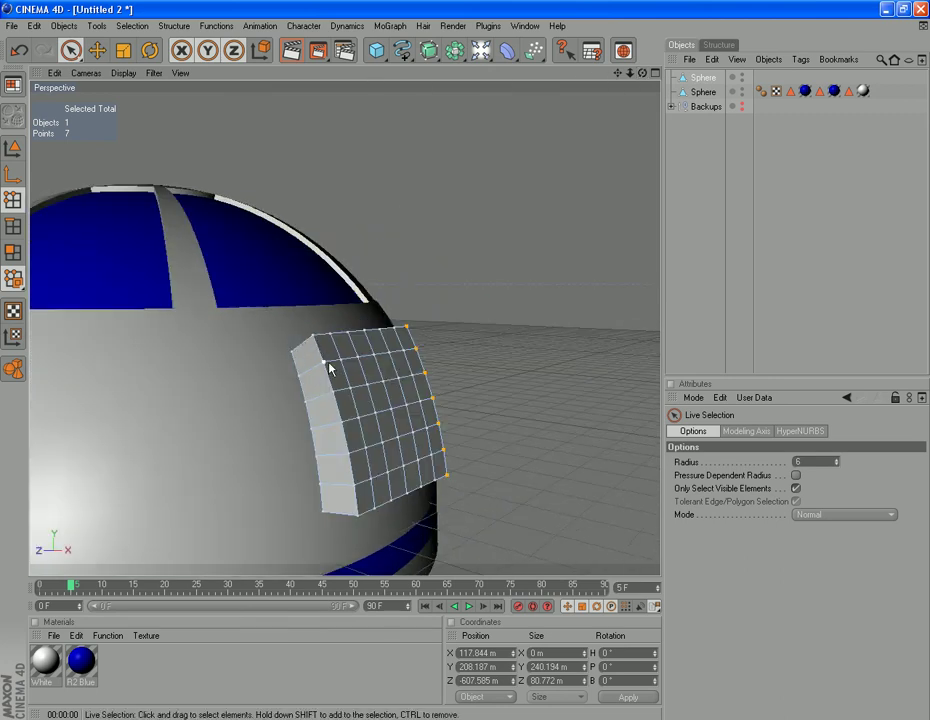
drag(643, 73, 475, 77)
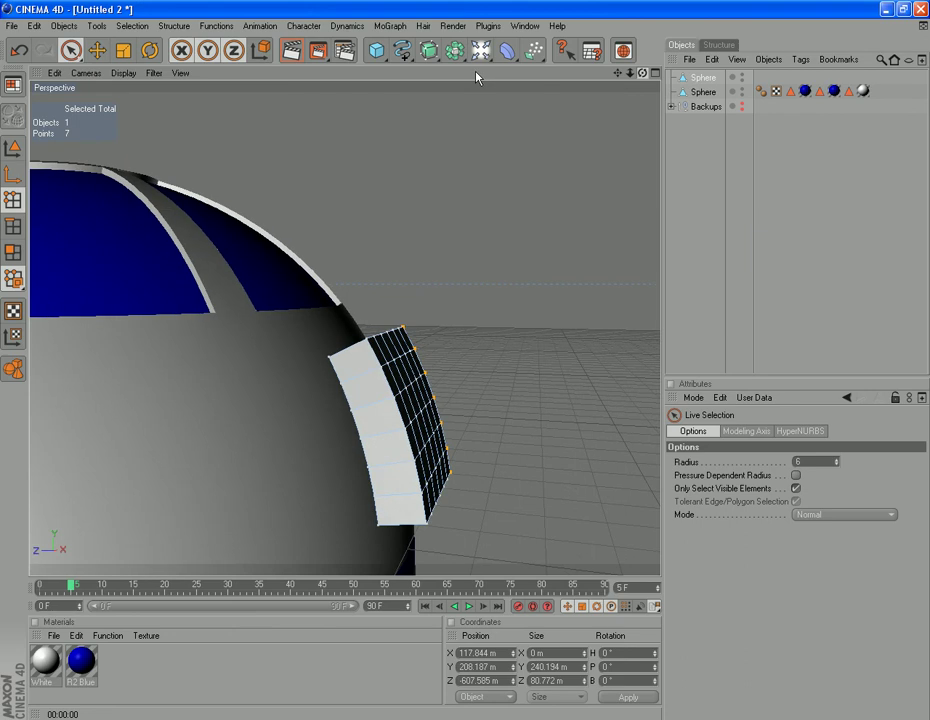
click(330, 360)
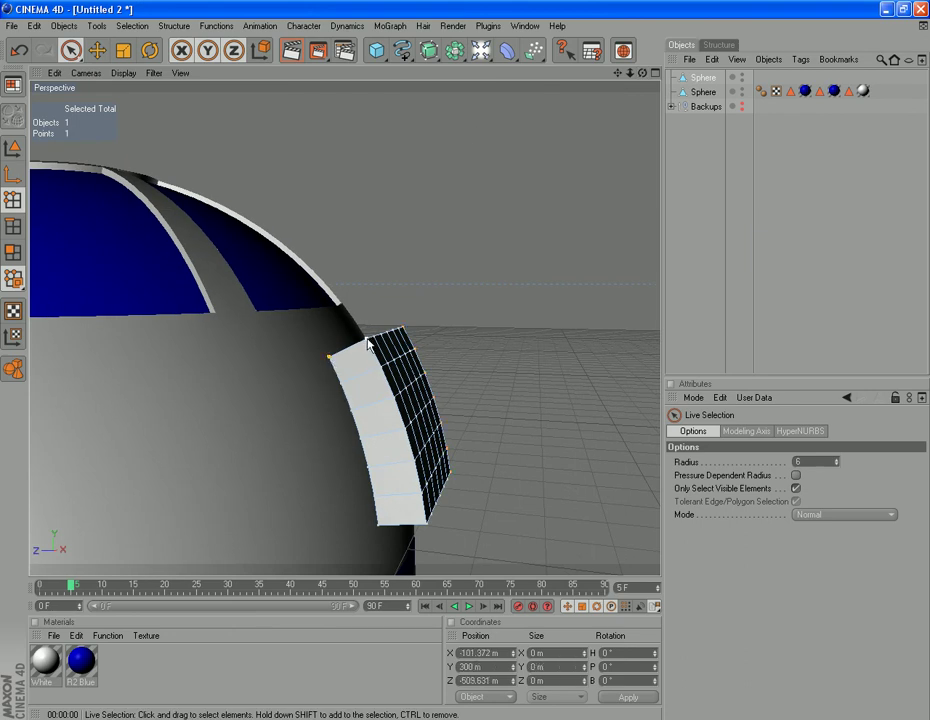
shift+click(367, 345)
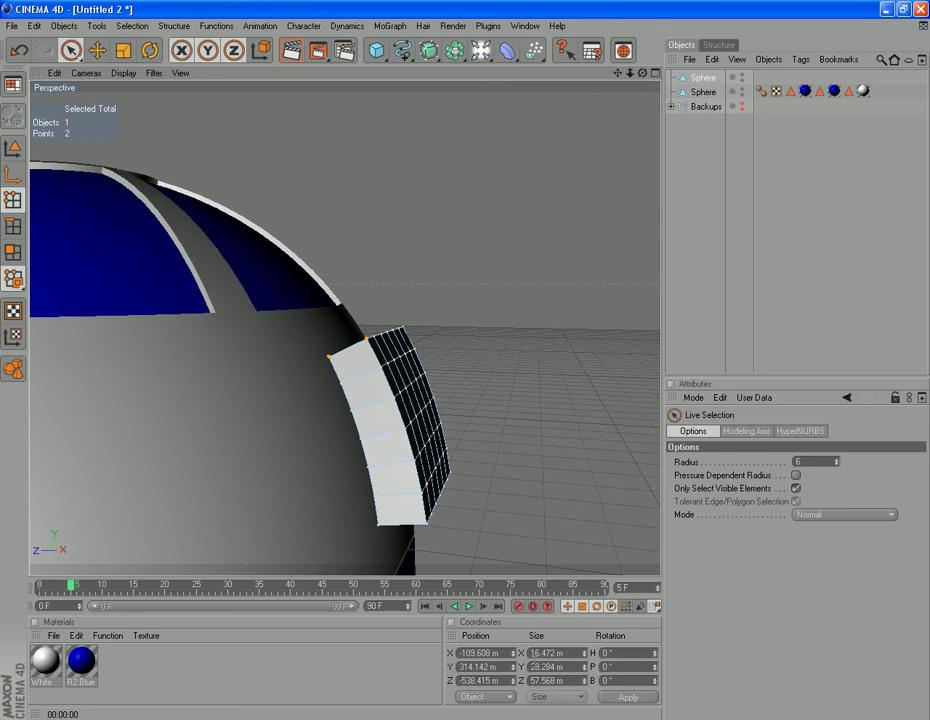
double_click(530, 652)
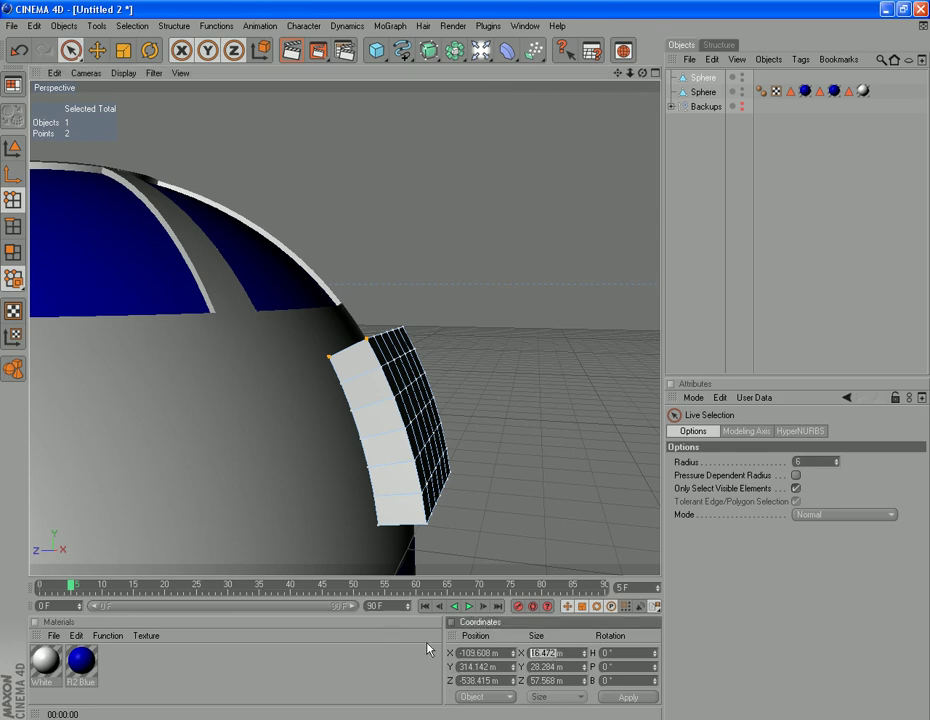
text(0)
click(628, 698)
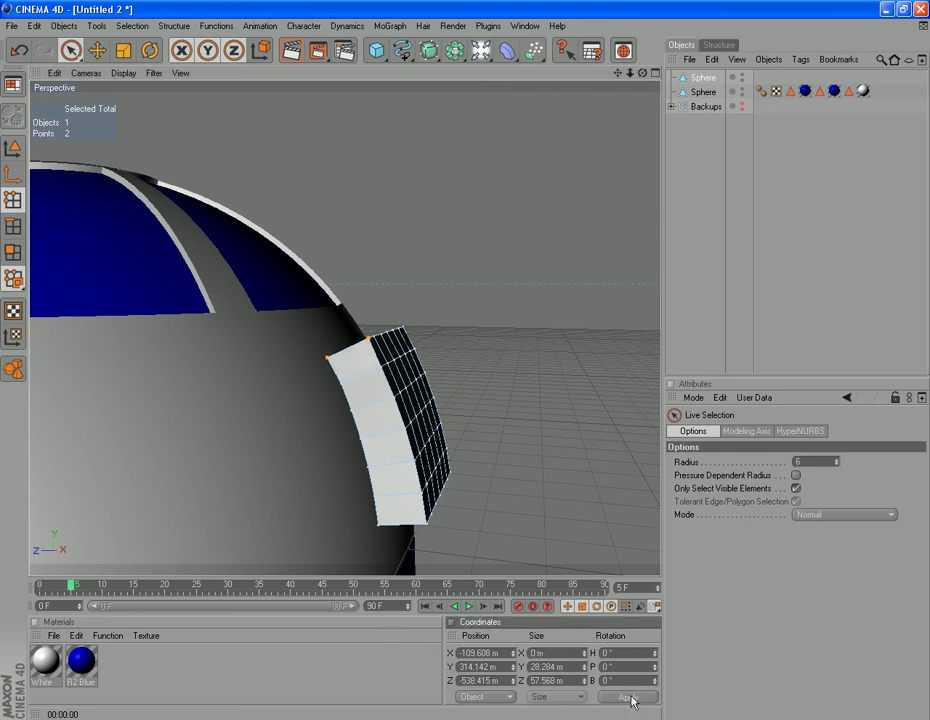
- Select the other 12 points of the block's negative-X side face and flatten them with an X size of 0 m
click(347, 392)
click(378, 373)
shift+click(342, 387)
shift+click(351, 411)
shift+click(395, 400)
shift+click(404, 428)
shift+click(415, 461)
shift+click(422, 492)
shift+click(427, 522)
shift+click(379, 523)
shift+click(373, 488)
shift+click(367, 464)
shift+click(361, 437)
click(557, 652)
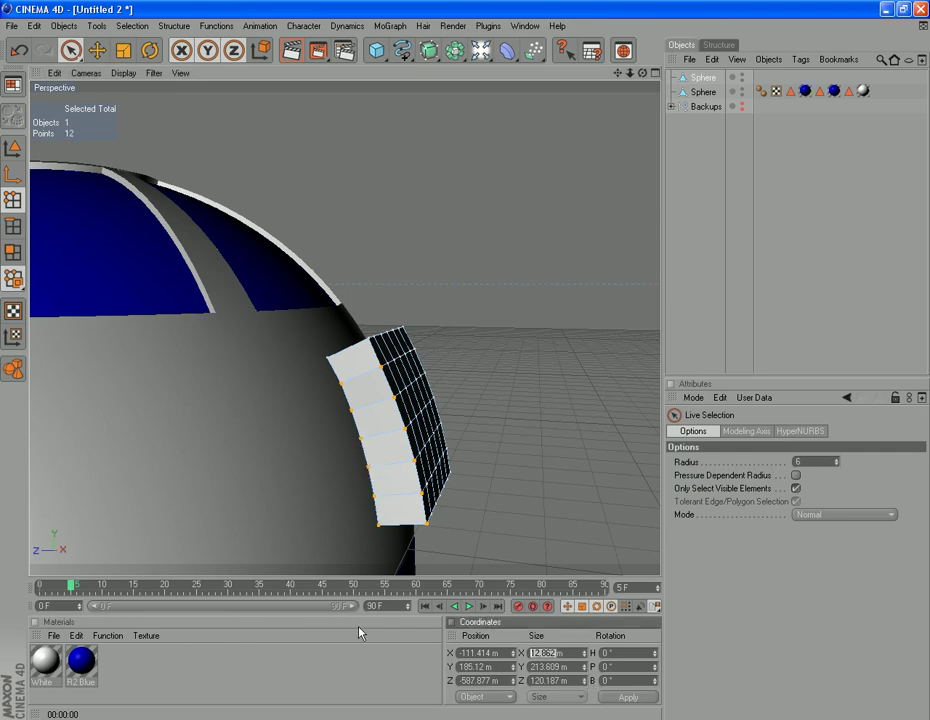
text(1)
click(621, 698)
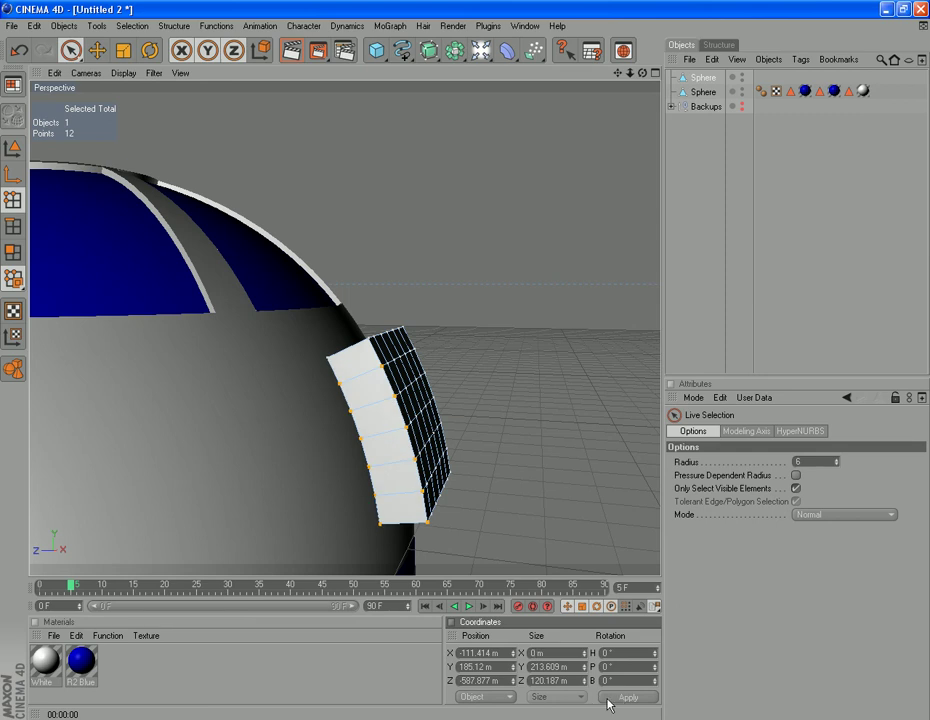
- Flatten the block's positive-X side face by selecting all 14 of its points and setting their X size to 0 m
drag(643, 79, 885, 112)
drag(643, 74, 925, 82)
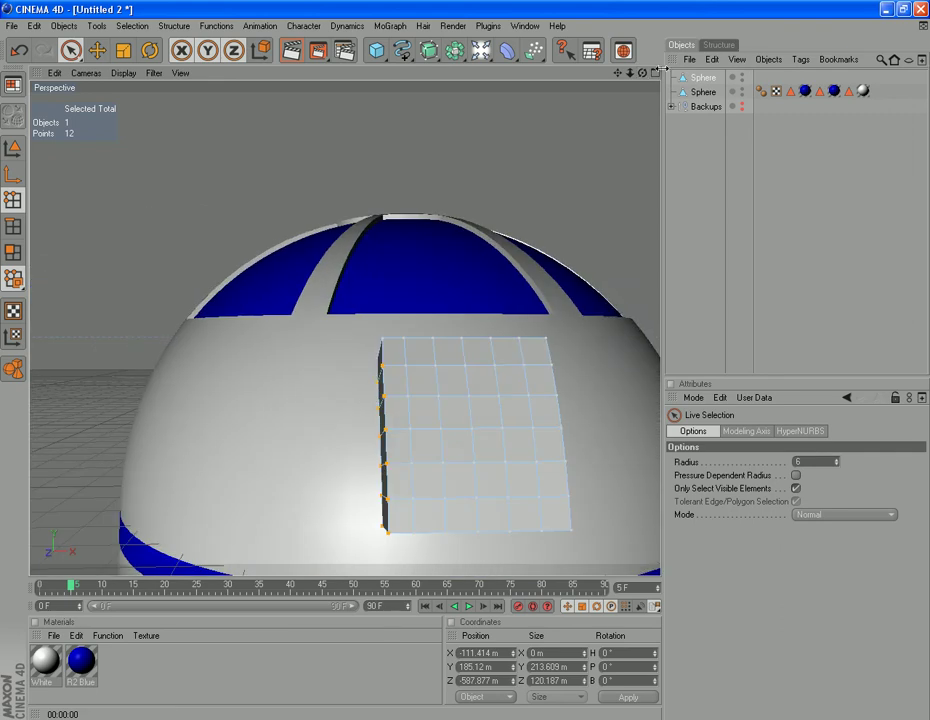
drag(617, 75, 533, 75)
drag(643, 74, 540, 78)
click(441, 342)
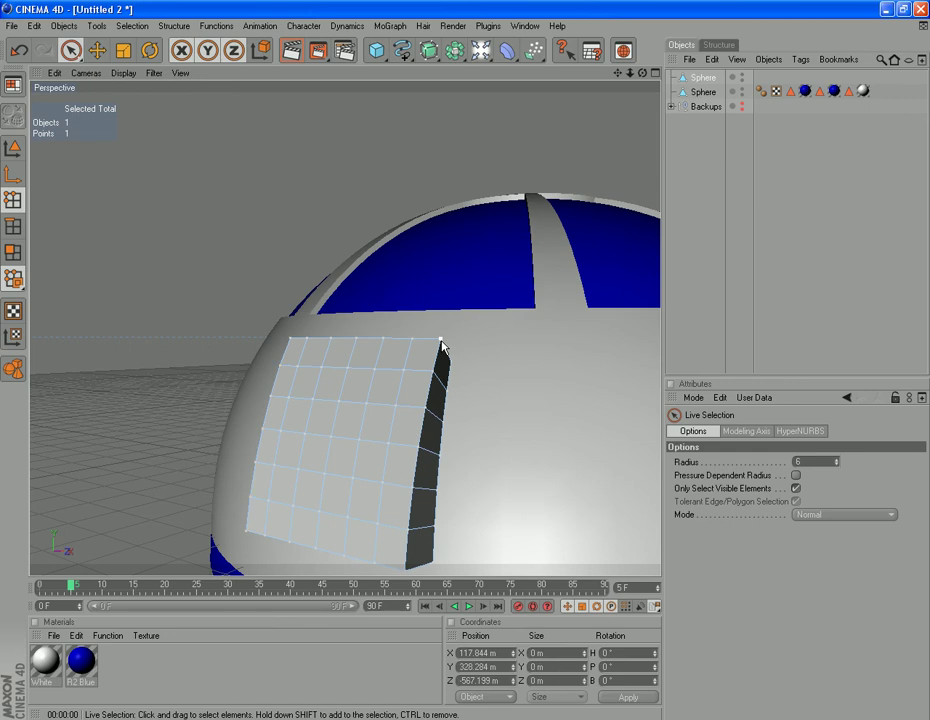
shift+click(435, 374)
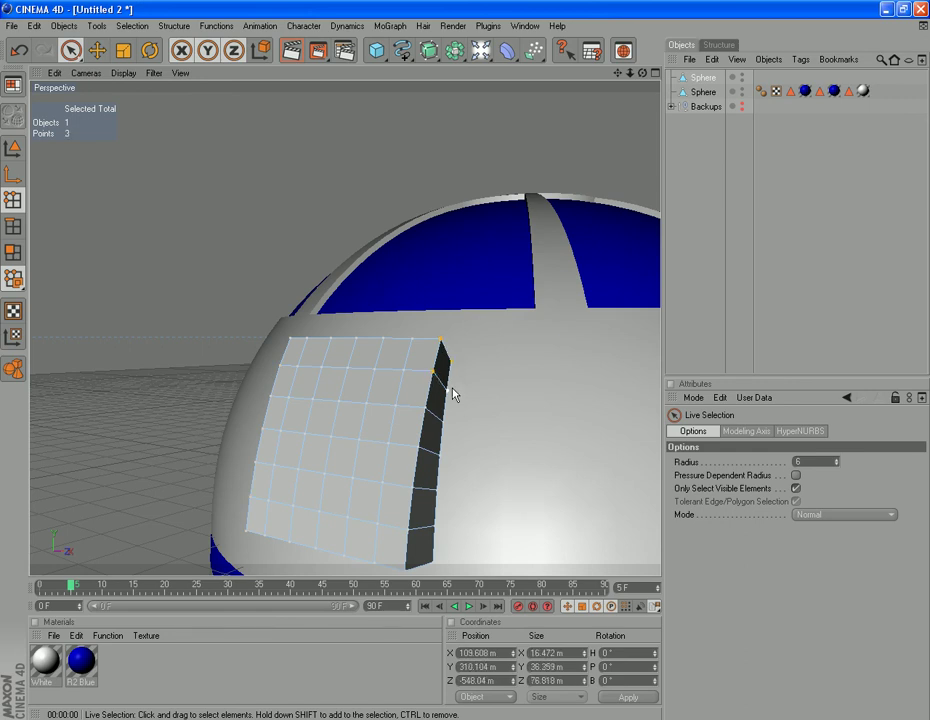
shift+drag(447, 395, 443, 512)
mouse_move(443, 486)
mouse_down()
mouse_move(436, 563)
mouse_move(401, 565)
mouse_move(436, 400)
mouse_up()
drag(560, 653, 481, 611)
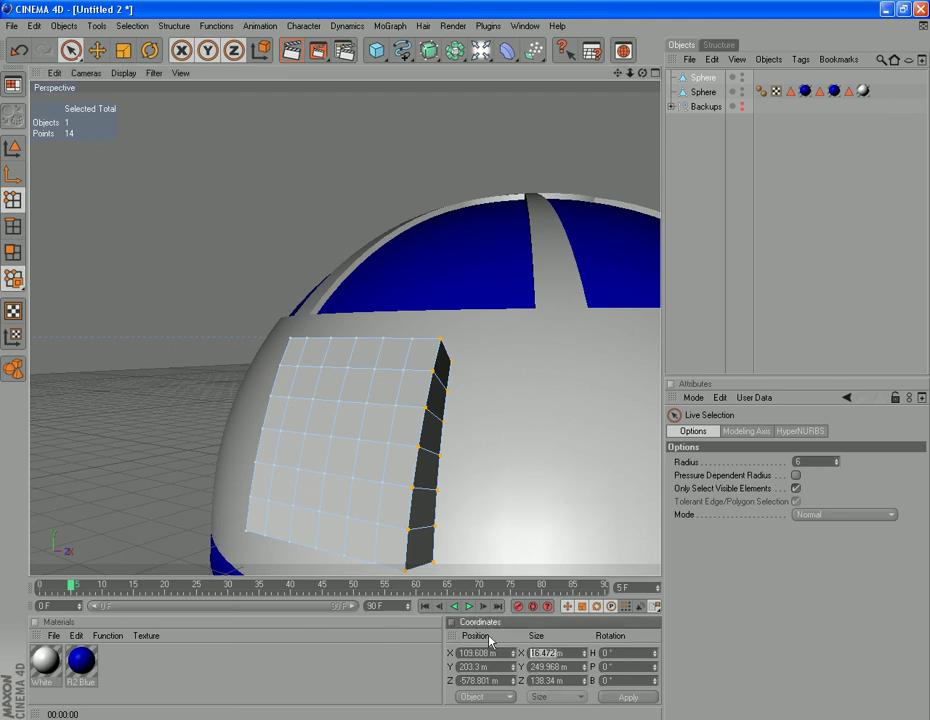
text(0)
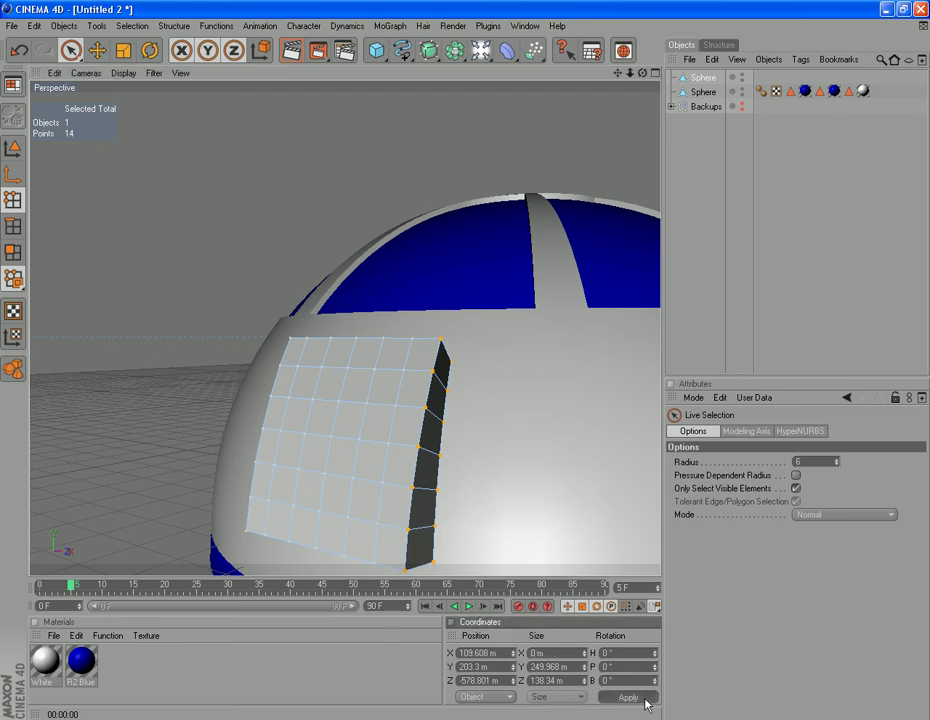
click(641, 699)
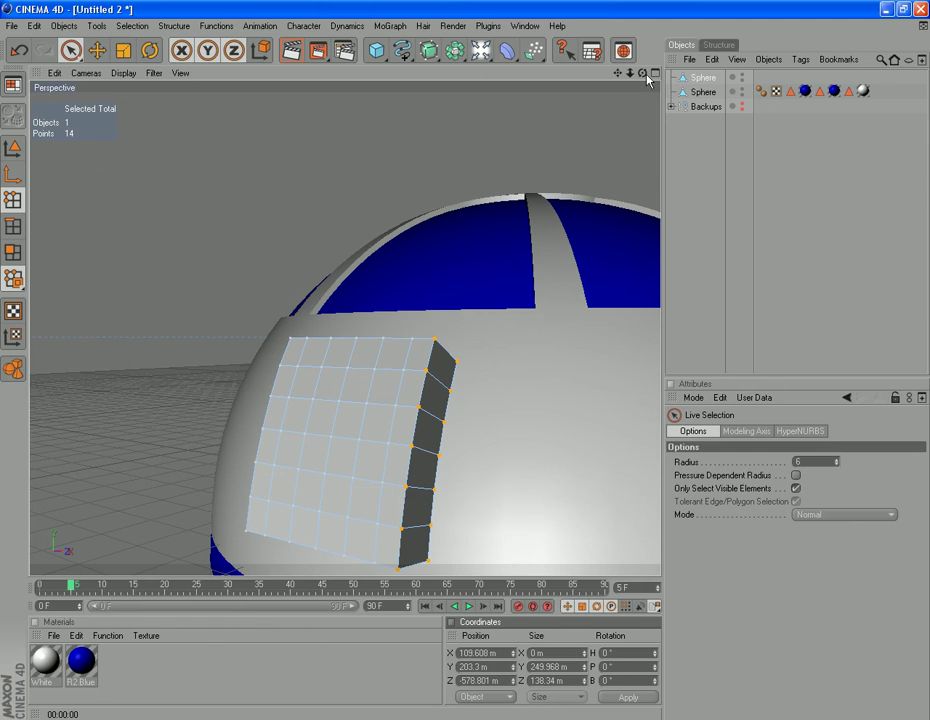
- Examine the straightened block from several angles and render the Perspective view to check its shape on the dome
drag(643, 74, 87, 318)
scroll(258, 422, down, 5)
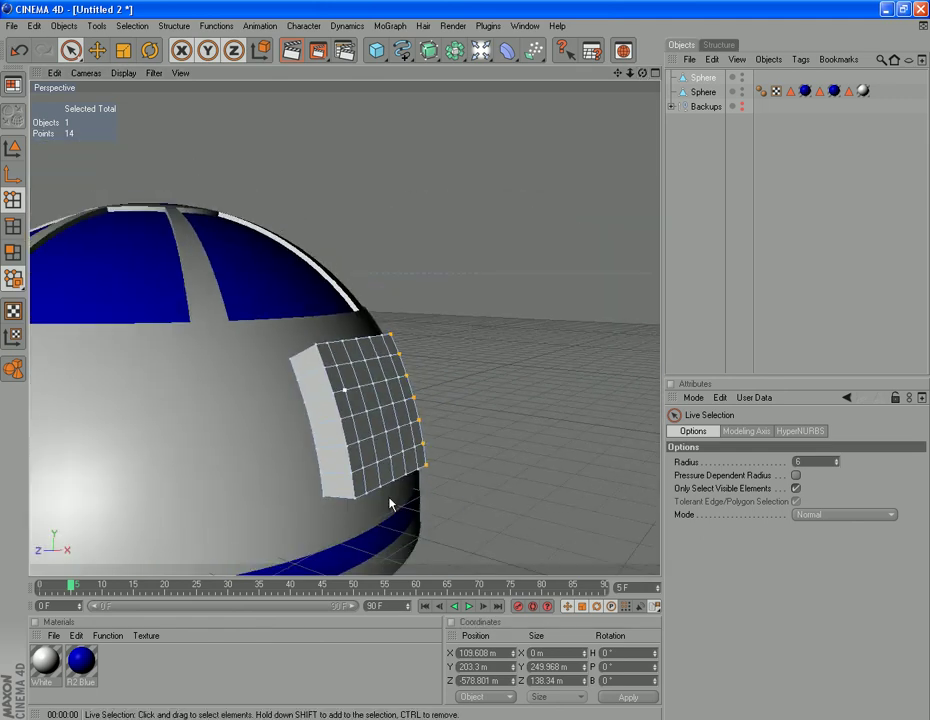
drag(641, 74, 352, 507)
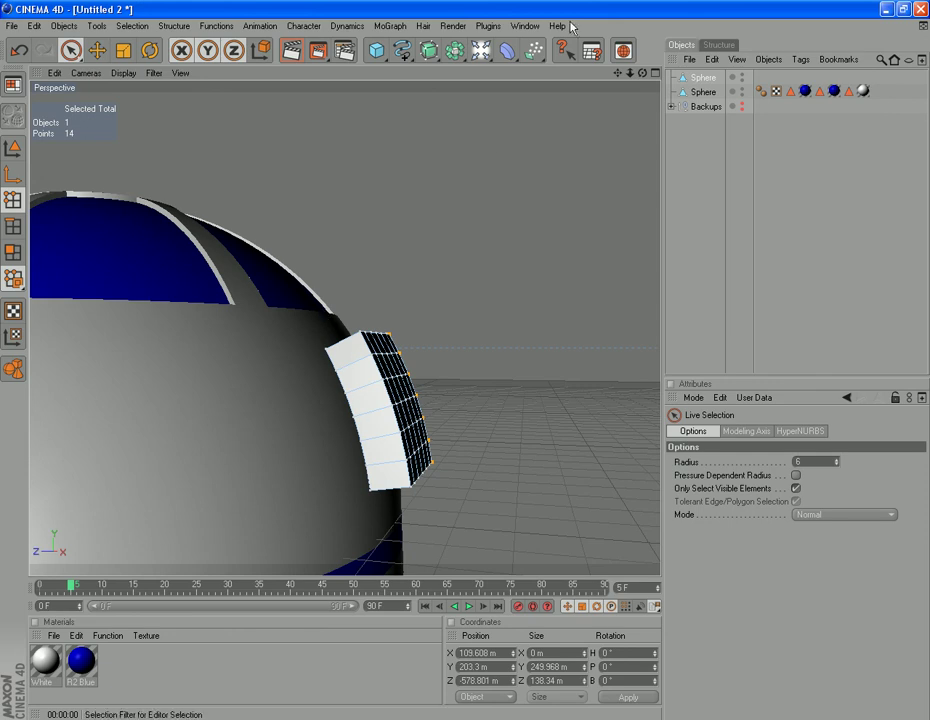
drag(645, 75, 470, 60)
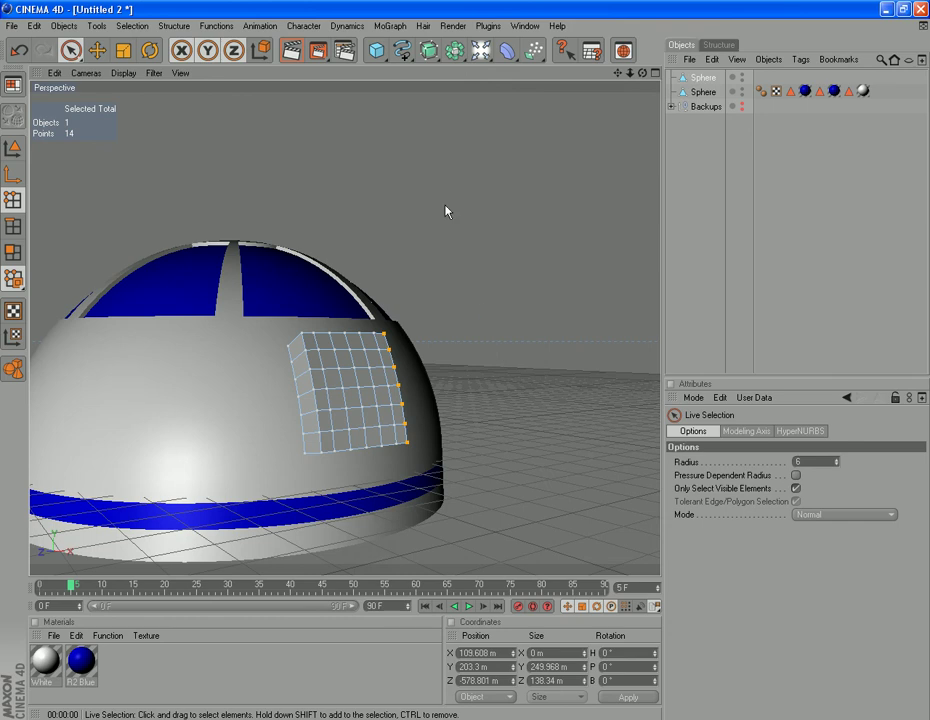
click(453, 25)
click(500, 60)
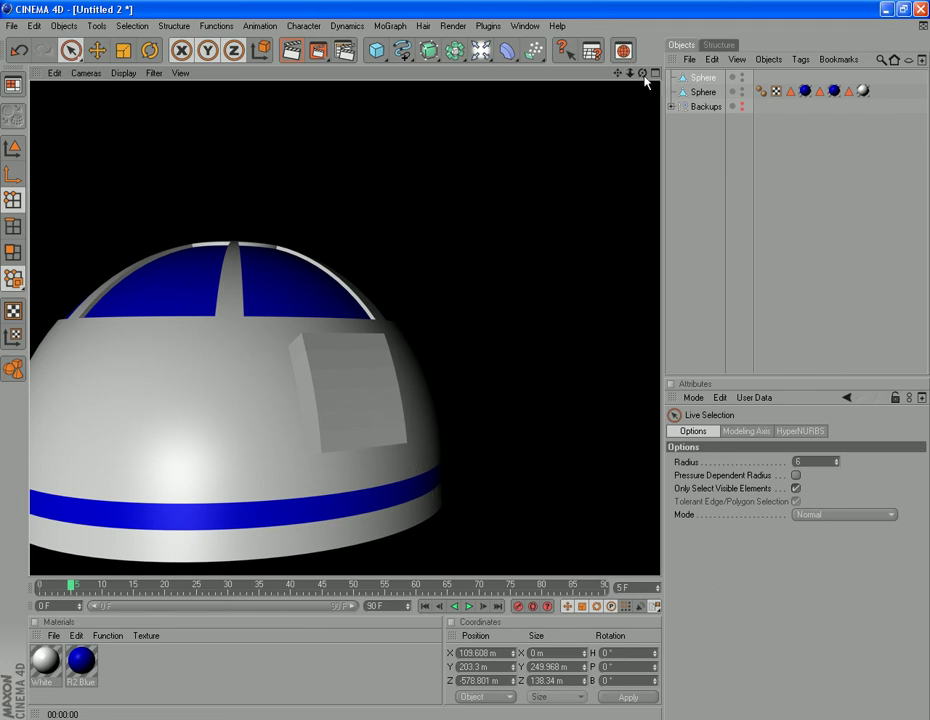
drag(643, 74, 570, 190)
scroll(263, 393, down, 3)
scroll(262, 393, up, 5)
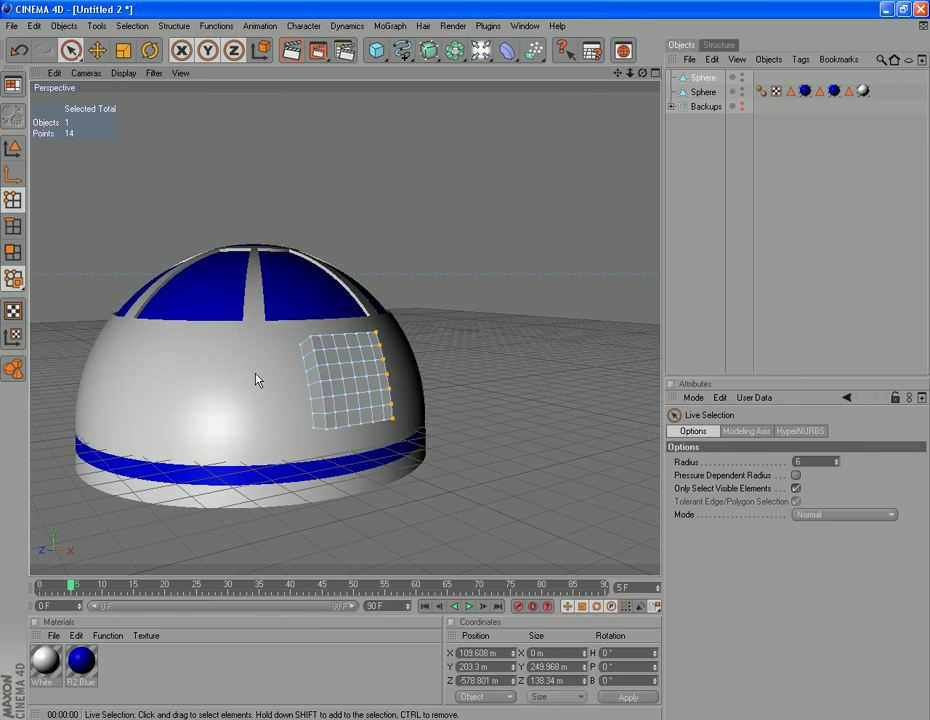
scroll(256, 374, down, 2)
scroll(256, 374, up, 4)
scroll(256, 374, down, 2)
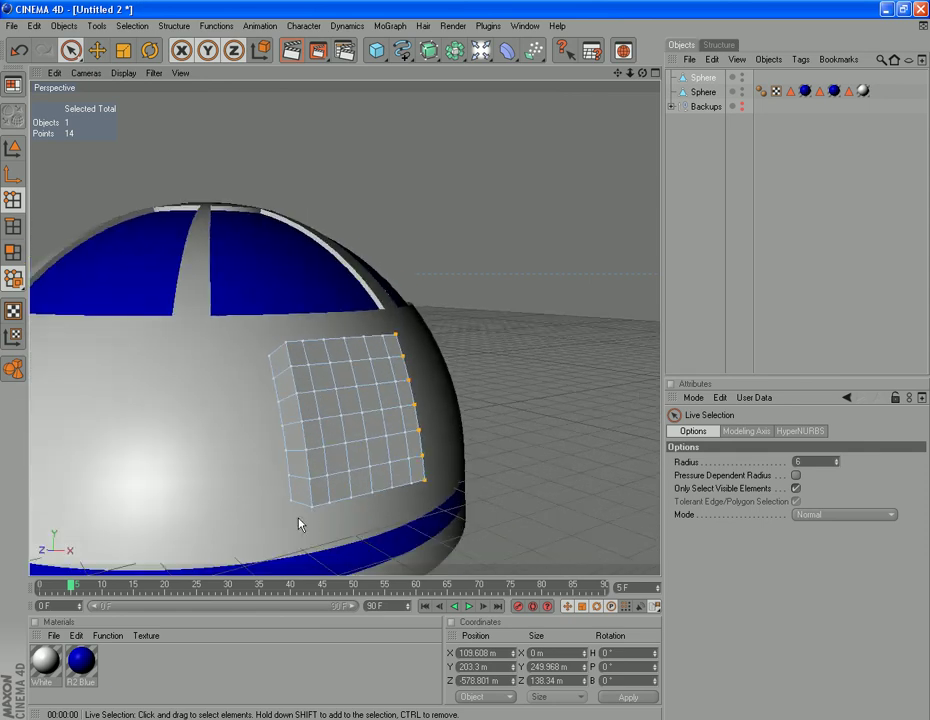